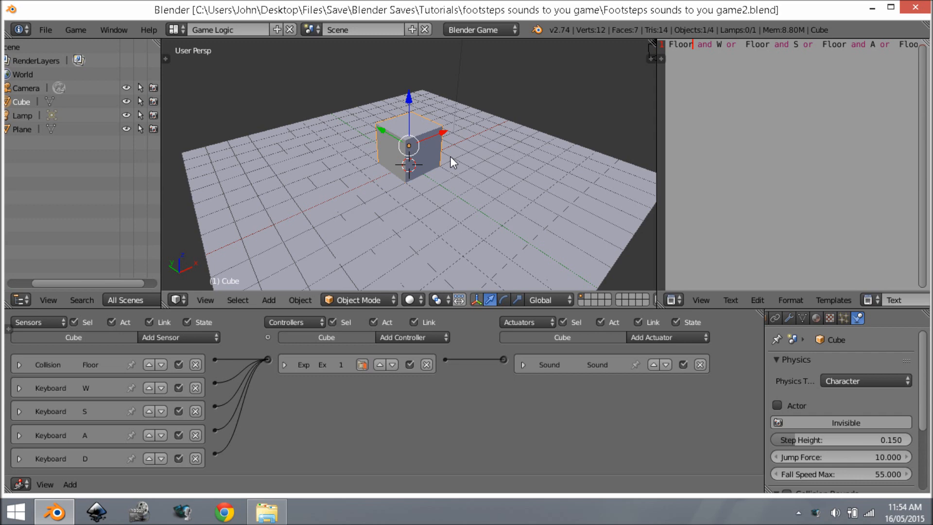
Add a new material named Floor to the plane
{"action": "scroll", "coordinate": [426, 380], "scroll_direction": "down", "scroll_amount": 1}
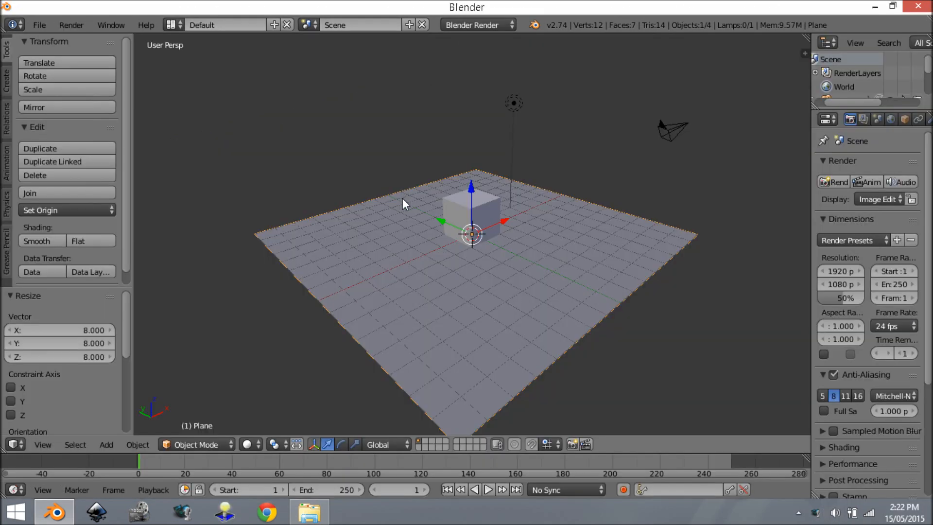
{"action": "middle_click_drag", "start_coordinate": [402, 198], "coordinate": [470, 240]}
{"action": "key", "text": "t"}
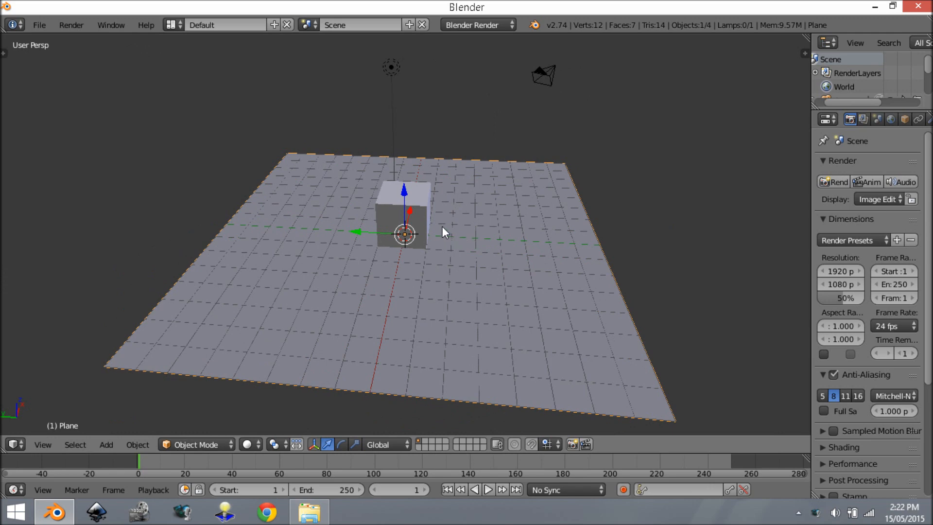
{"action": "middle_click_drag", "start_coordinate": [458, 224], "coordinate": [438, 221]}
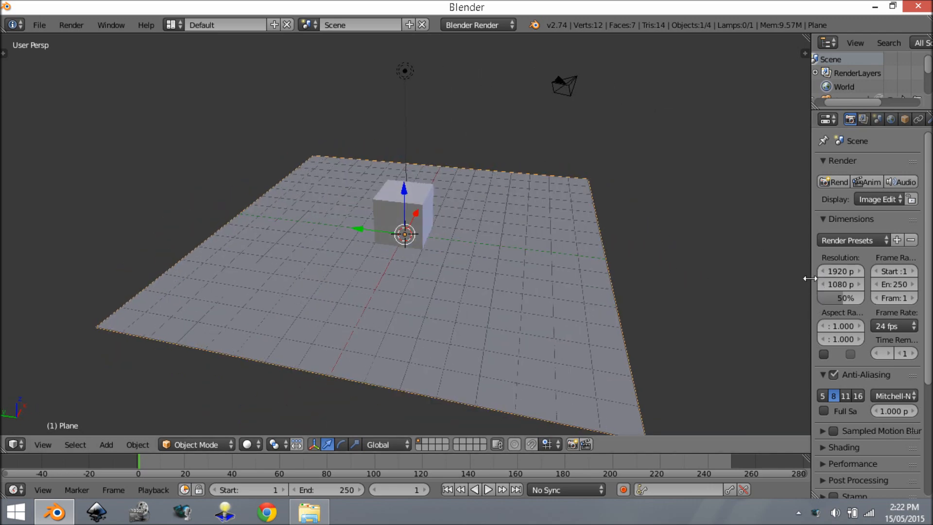
{"action": "left_click_drag", "start_coordinate": [810, 275], "coordinate": [732, 275]}
{"action": "left_click", "coordinate": [880, 119]}
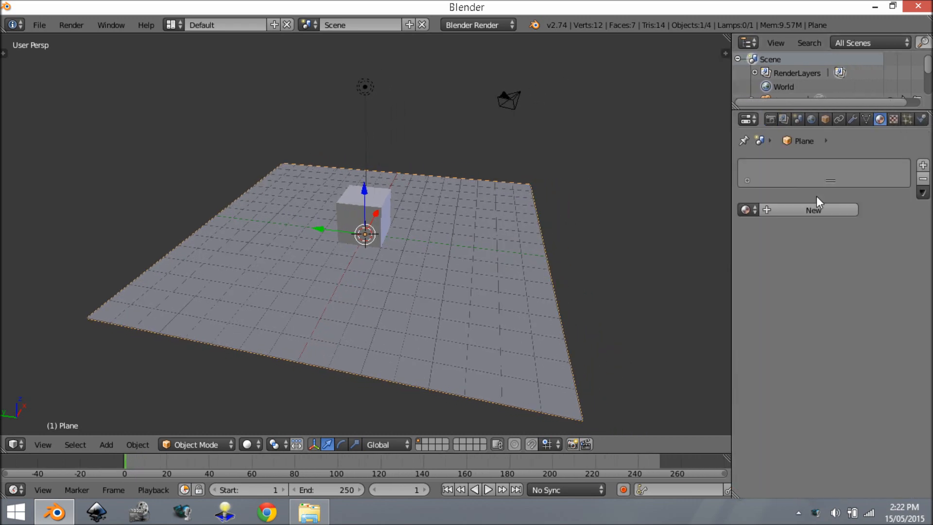
{"action": "left_click", "coordinate": [814, 210]}
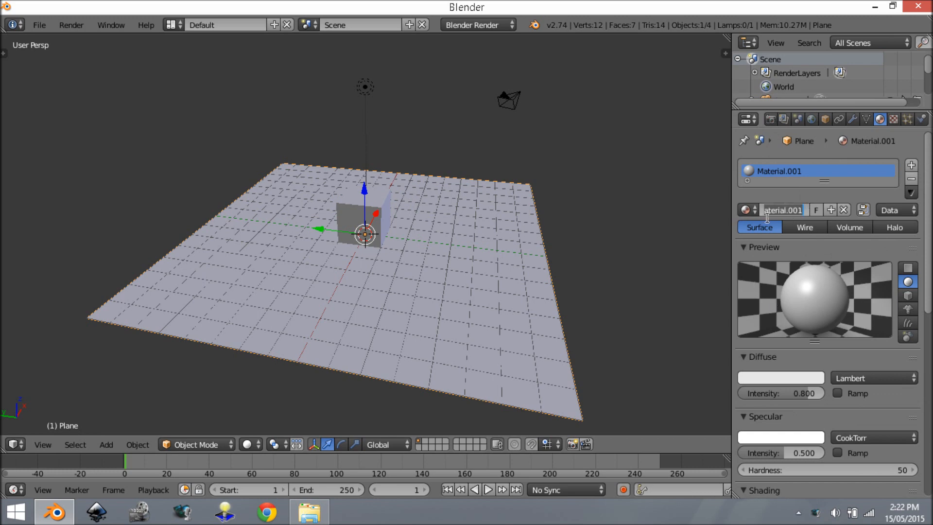
{"action": "type", "text": "Floor"}
{"action": "key", "text": "Return"}
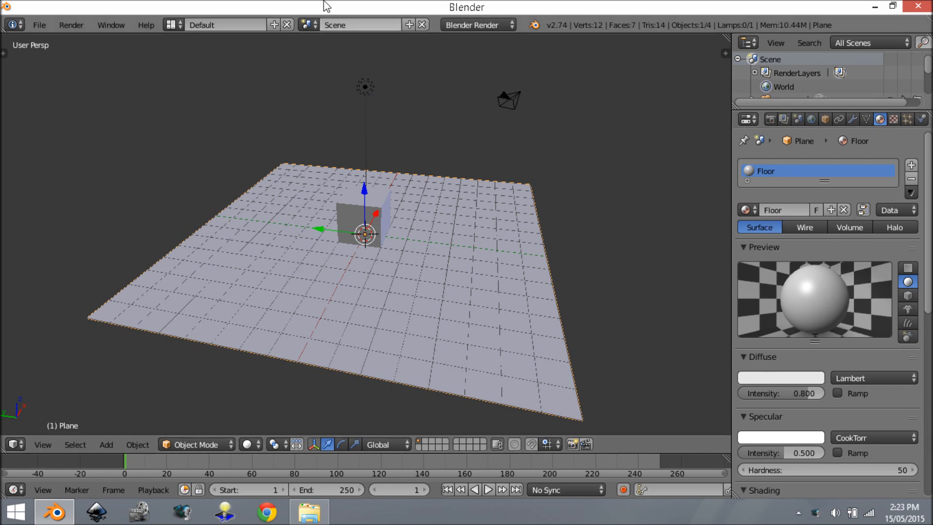
Switch the screen layout to Game Logic and show the scene in an angled perspective view
{"action": "left_click", "coordinate": [173, 25]}
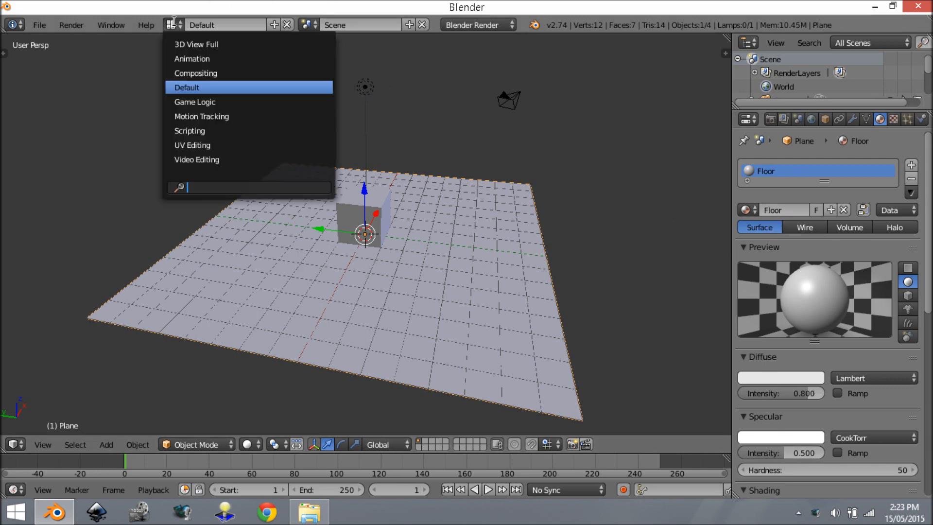
{"action": "left_click", "coordinate": [197, 102]}
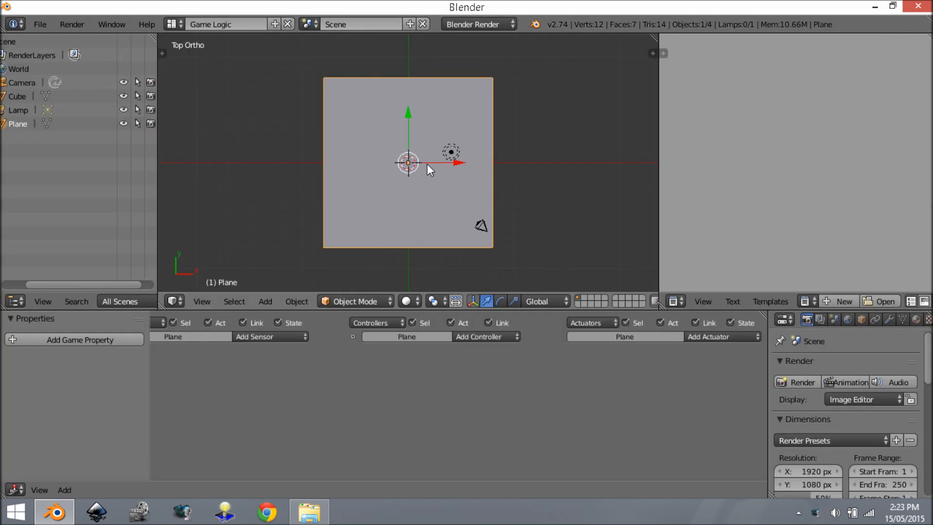
{"action": "key", "text": "KP_5"}
{"action": "middle_click_drag", "start_coordinate": [428, 162], "coordinate": [459, 162]}
{"action": "scroll", "coordinate": [431, 200], "scroll_direction": "up", "scroll_amount": 2}
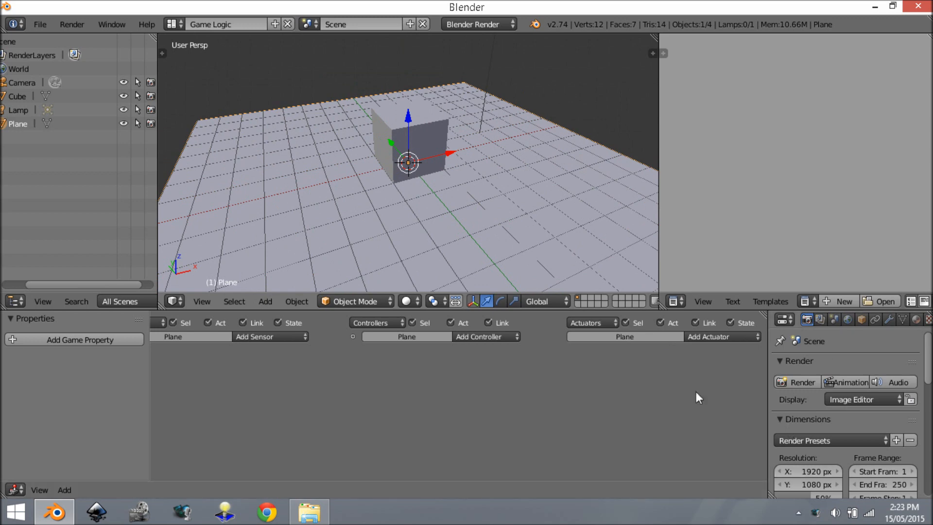
Add a Collision sensor to the cube, hiding the game properties region of the logic editor
{"action": "right_click", "coordinate": [398, 139]}
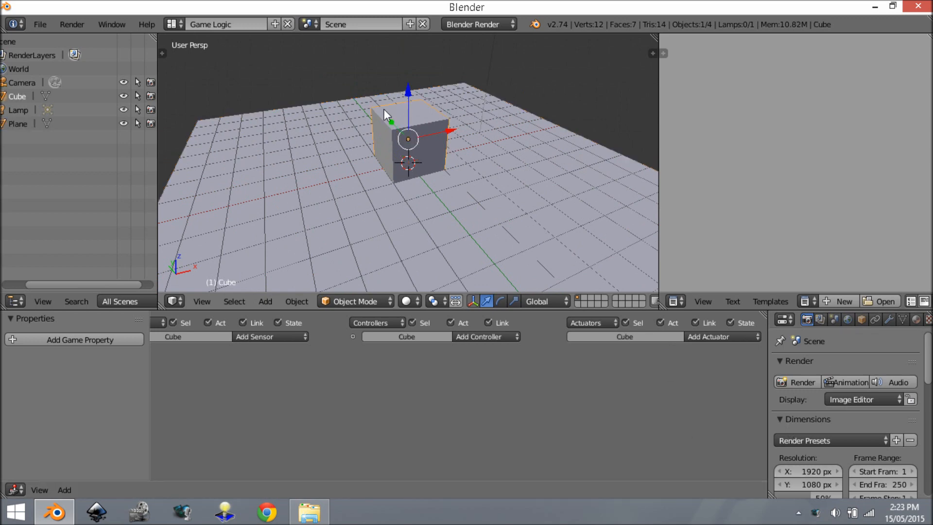
{"action": "middle_click_drag", "start_coordinate": [424, 212], "coordinate": [343, 239]}
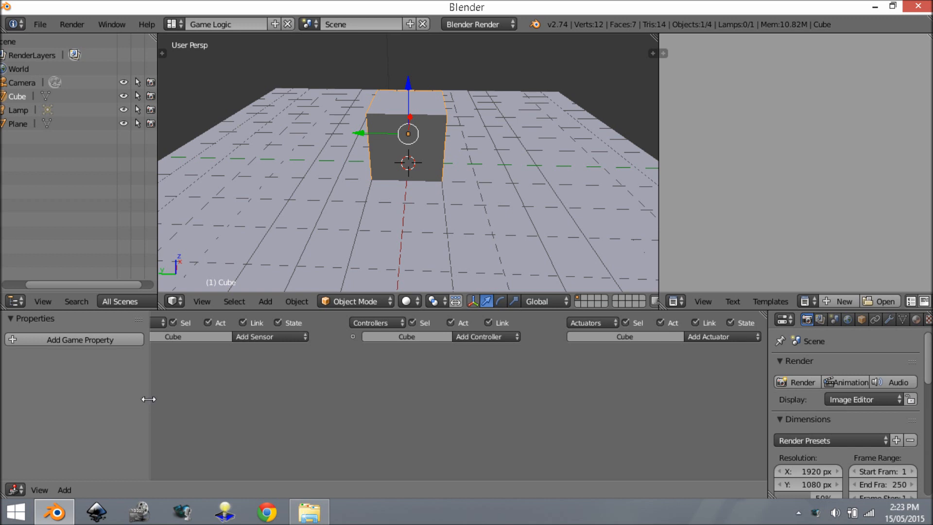
{"action": "key", "text": "n"}
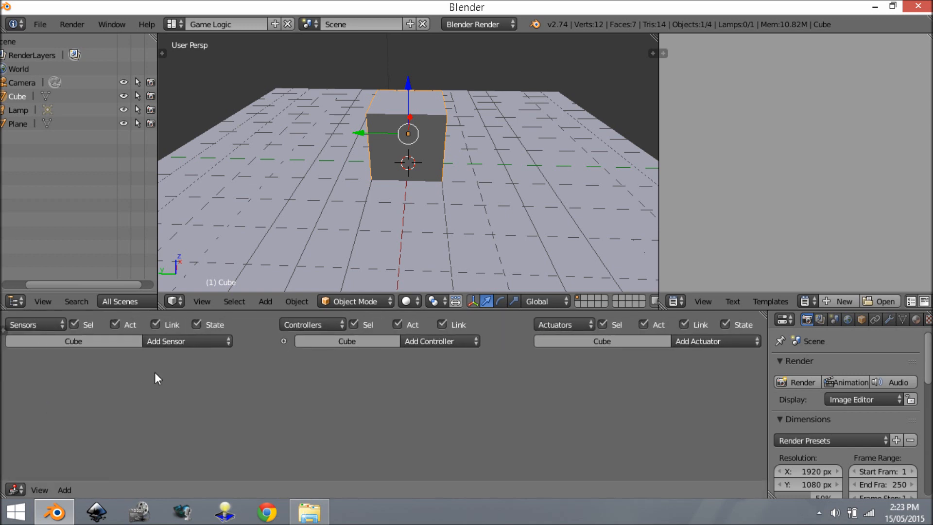
{"action": "left_click", "coordinate": [179, 340]}
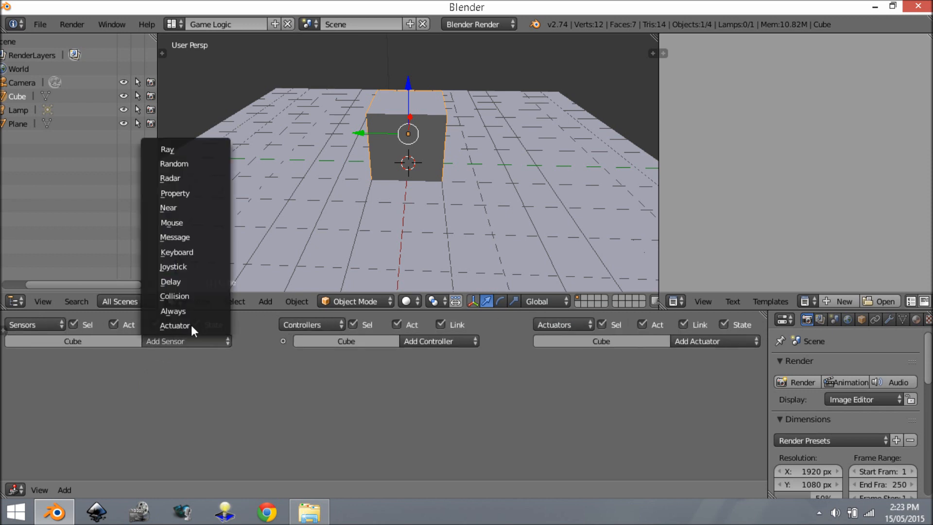
{"action": "left_click", "coordinate": [208, 295]}
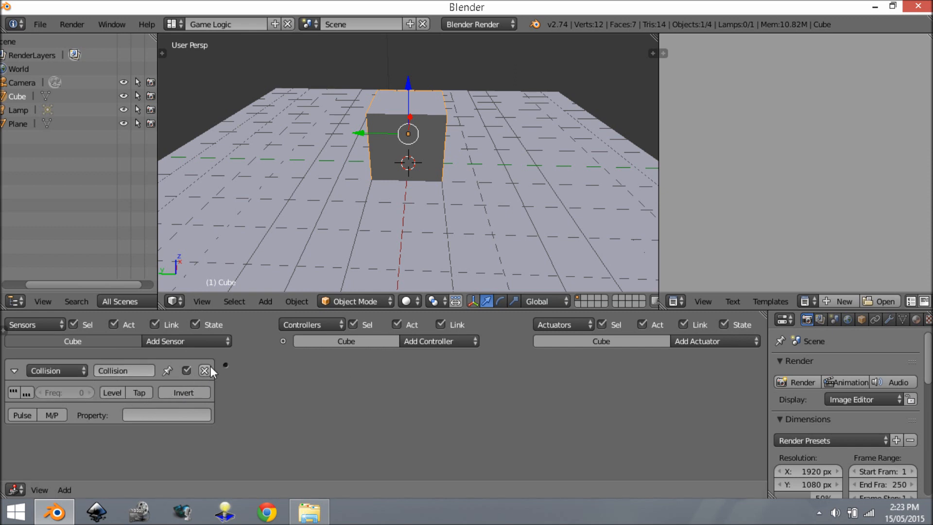
Rename the cube's Collision sensor as Floor
{"action": "right_click", "coordinate": [379, 202]}
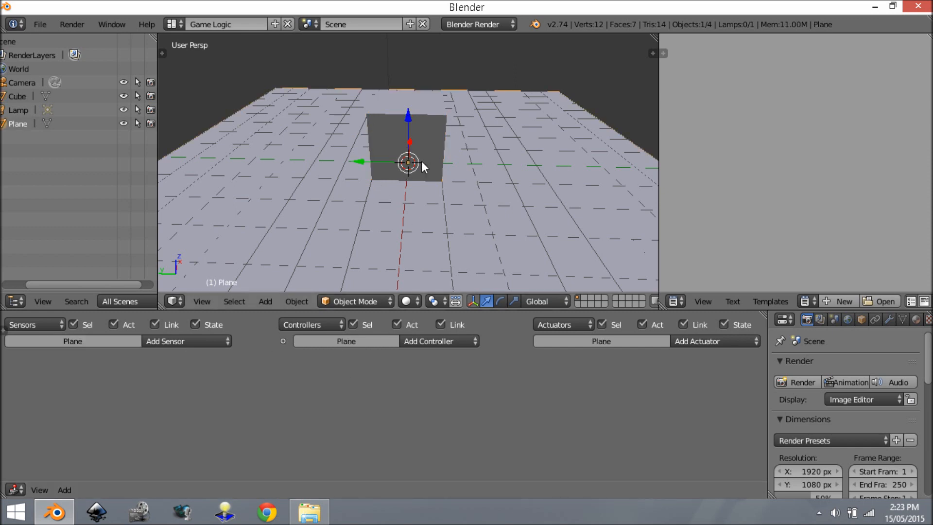
{"action": "right_click", "coordinate": [402, 163]}
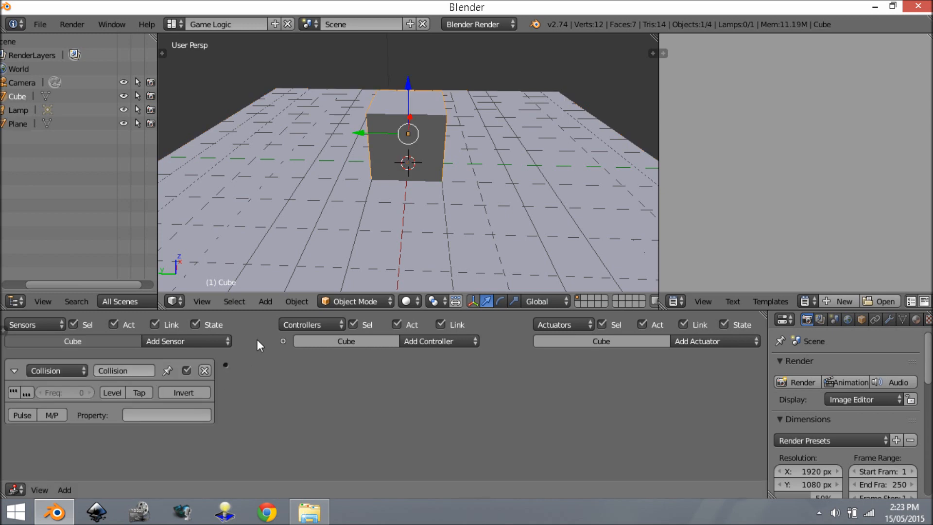
{"action": "left_click", "coordinate": [116, 369]}
{"action": "type", "text": "Floor"}
{"action": "key", "text": "Return"}
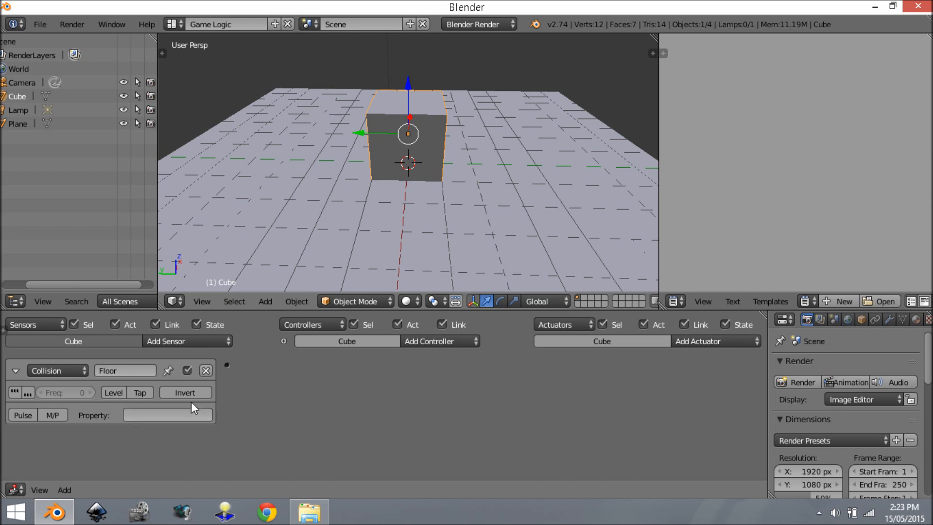
Make the cube's collision sensor detect by material instead of property, using the Floor material
{"action": "left_click", "coordinate": [53, 415]}
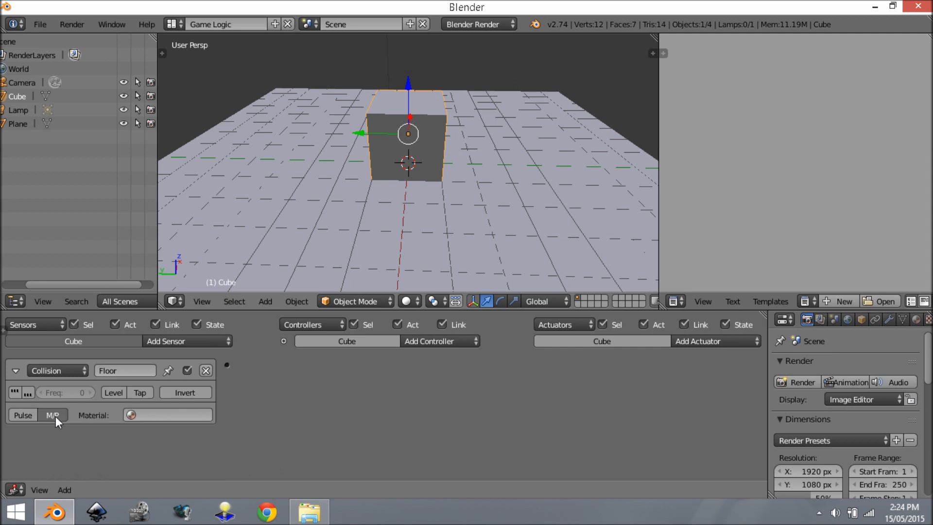
{"action": "left_click", "coordinate": [165, 414]}
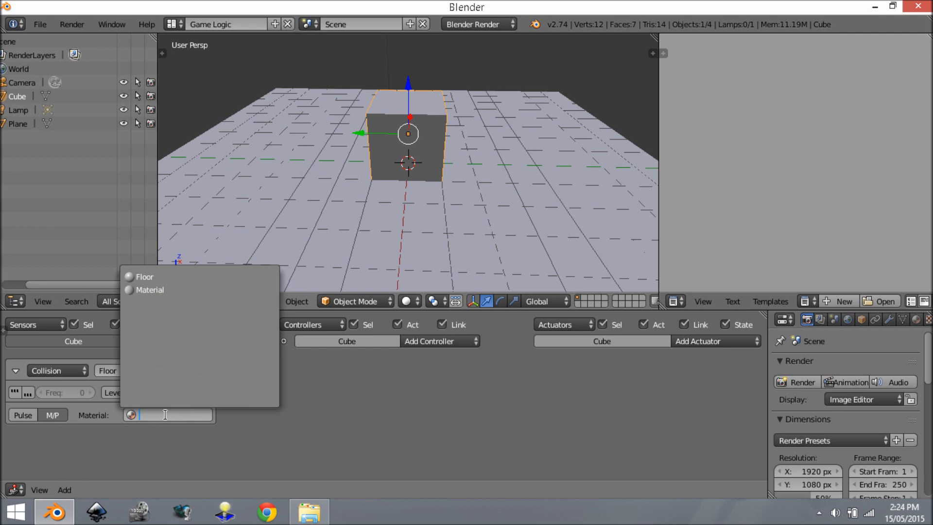
{"action": "left_click", "coordinate": [167, 278]}
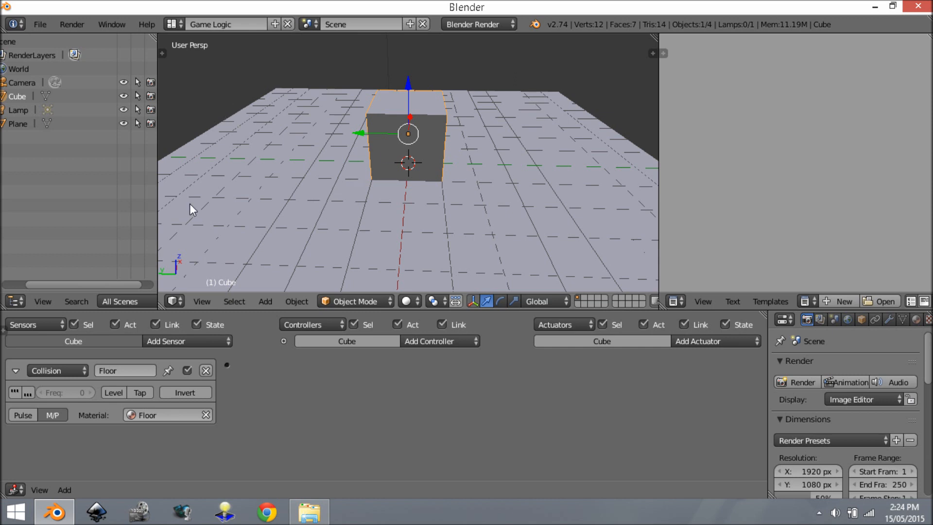
Add an Edit Object actuator set to End Object to the cube and link the collision sensor to it through an And controller
{"action": "left_click", "coordinate": [719, 340]}
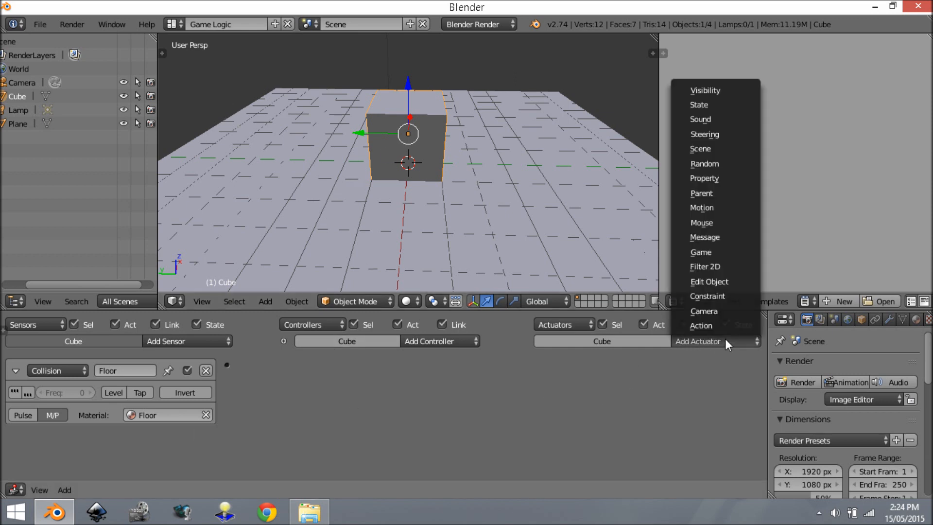
{"action": "left_click", "coordinate": [737, 281]}
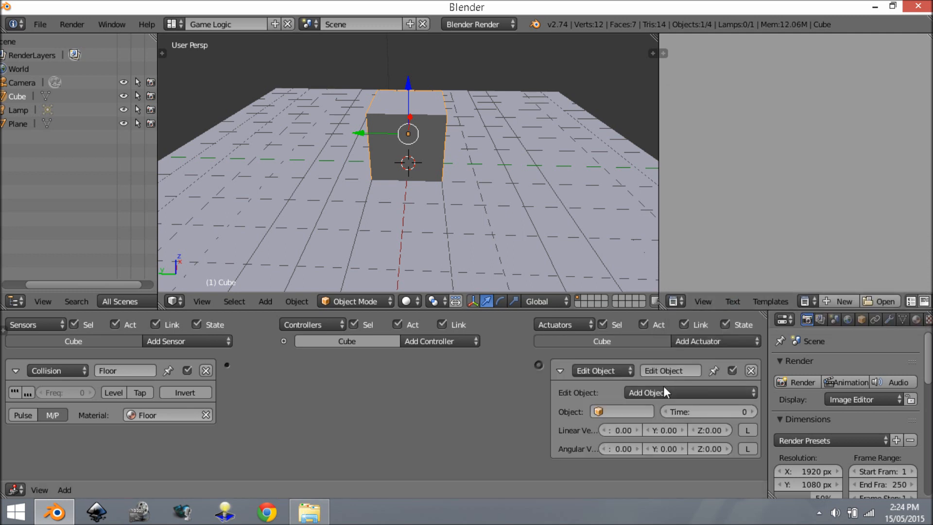
{"action": "left_click", "coordinate": [662, 392]}
{"action": "left_click", "coordinate": [676, 362]}
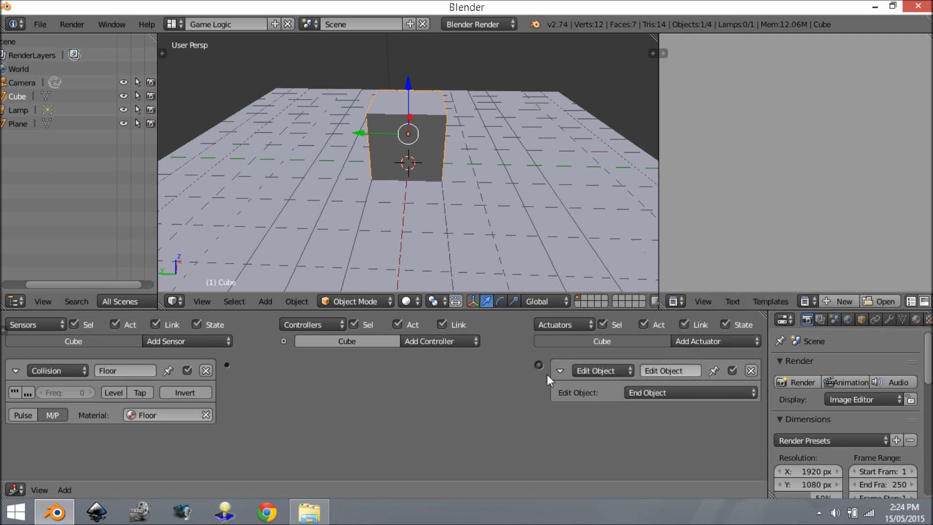
{"action": "left_click_drag", "start_coordinate": [229, 363], "coordinate": [538, 363]}
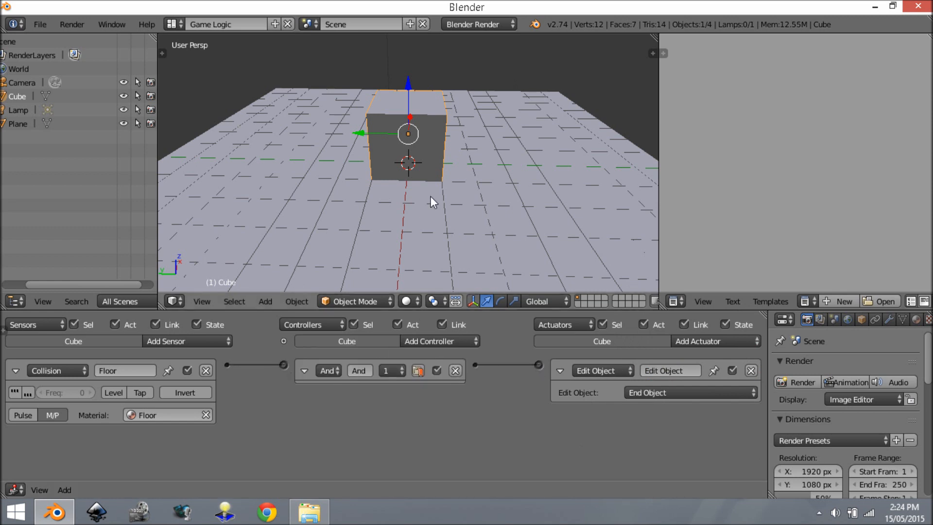
Switch the render engine to Blender Game and test-run the cube's collision logic
{"action": "scroll", "coordinate": [430, 197], "scroll_direction": "down", "scroll_amount": 1}
{"action": "left_click", "coordinate": [491, 25]}
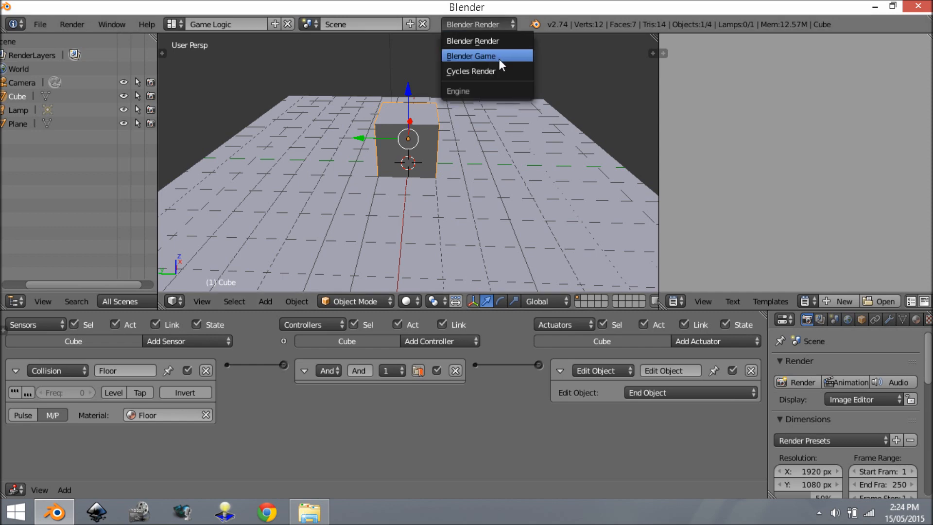
{"action": "left_click", "coordinate": [500, 59]}
{"action": "key", "text": "p"}
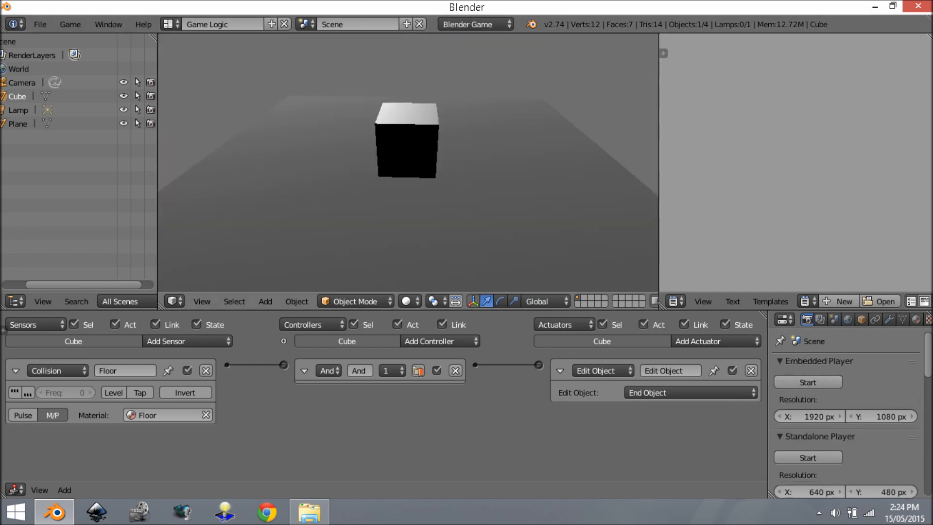
{"action": "key", "text": "Escape"}
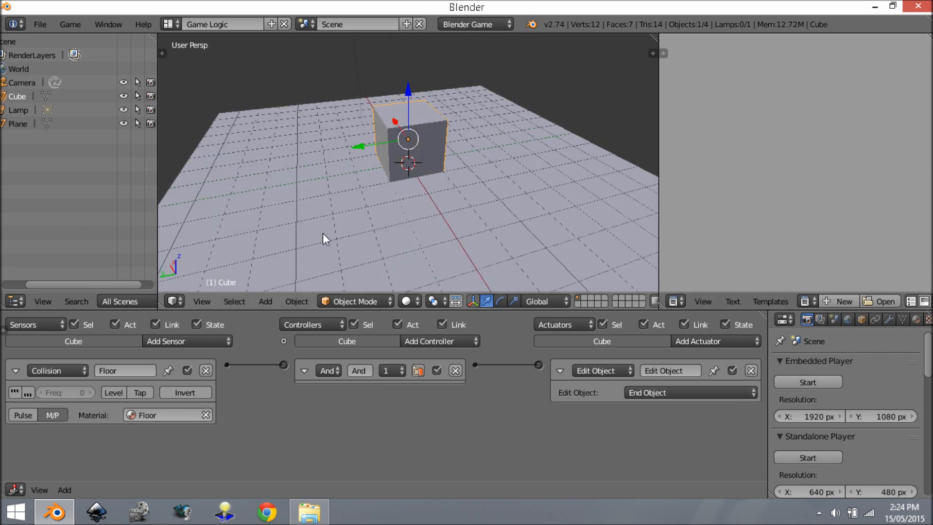
Set the cube's physics type to Character and enable Actor
{"action": "middle_click_drag", "start_coordinate": [323, 233], "coordinate": [407, 167]}
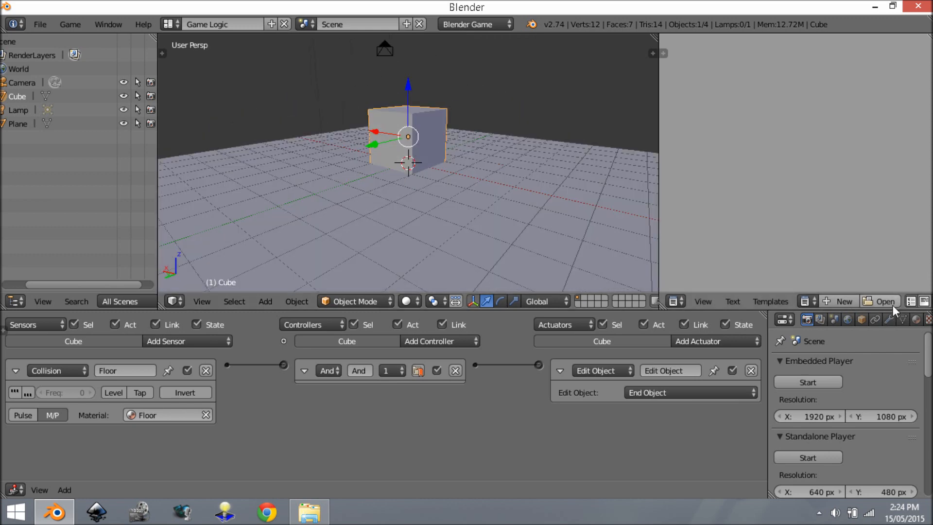
{"action": "scroll", "coordinate": [864, 319], "scroll_direction": "down", "scroll_amount": 5}
{"action": "left_click", "coordinate": [861, 316]}
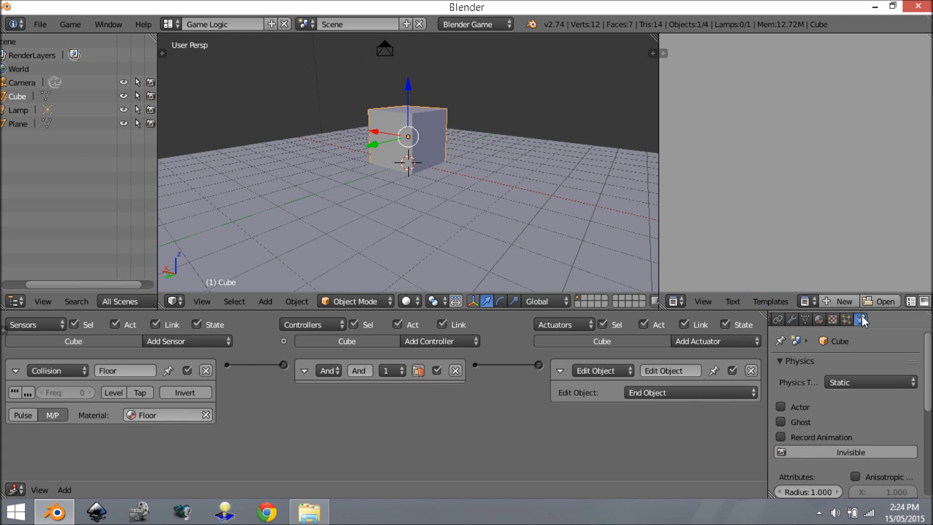
{"action": "left_click", "coordinate": [858, 383]}
{"action": "left_click", "coordinate": [856, 386]}
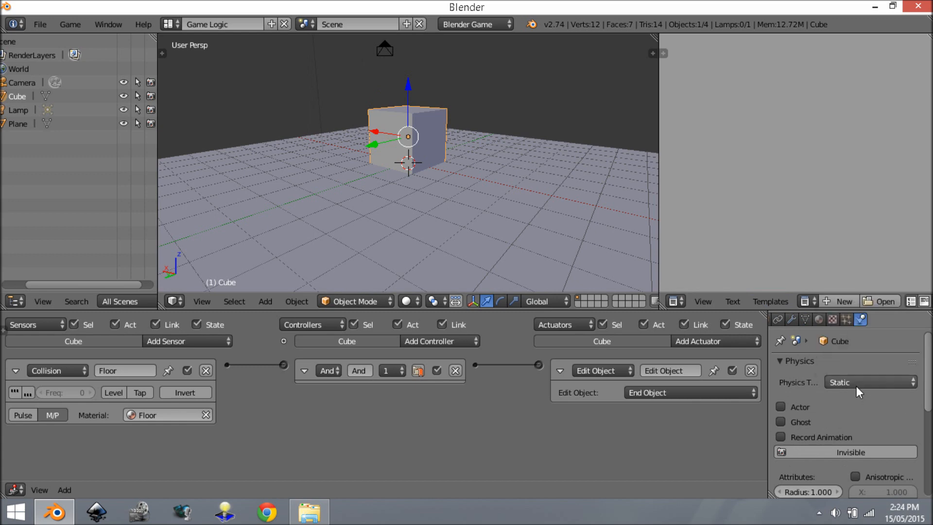
{"action": "left_click", "coordinate": [851, 382]}
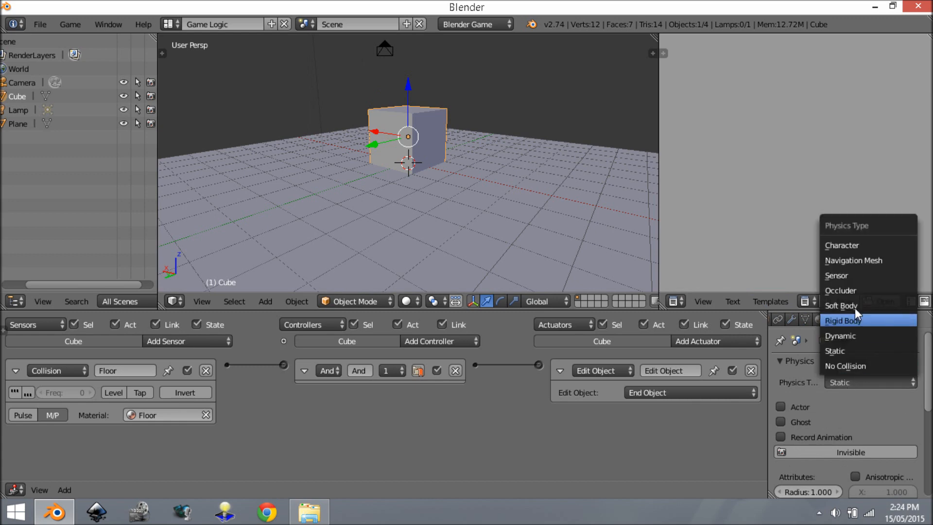
{"action": "left_click", "coordinate": [858, 249]}
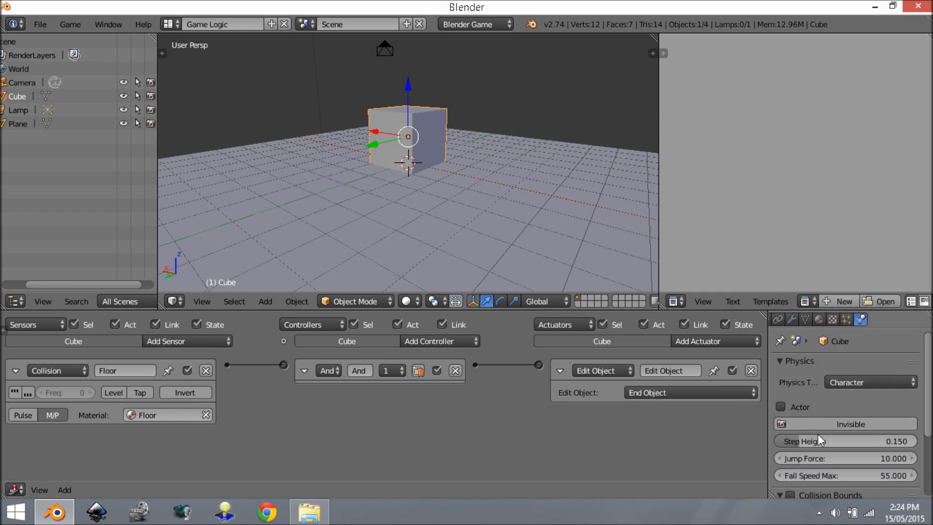
{"action": "left_click", "coordinate": [782, 406]}
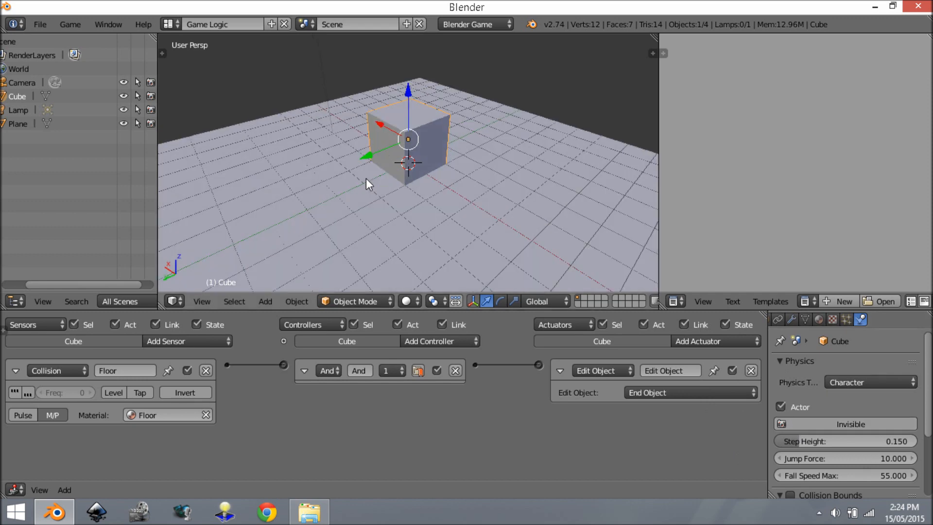
Run the game again to test whether the cube ends when it touches the Floor material
{"action": "key", "text": "p"}
{"action": "key", "text": "Escape"}
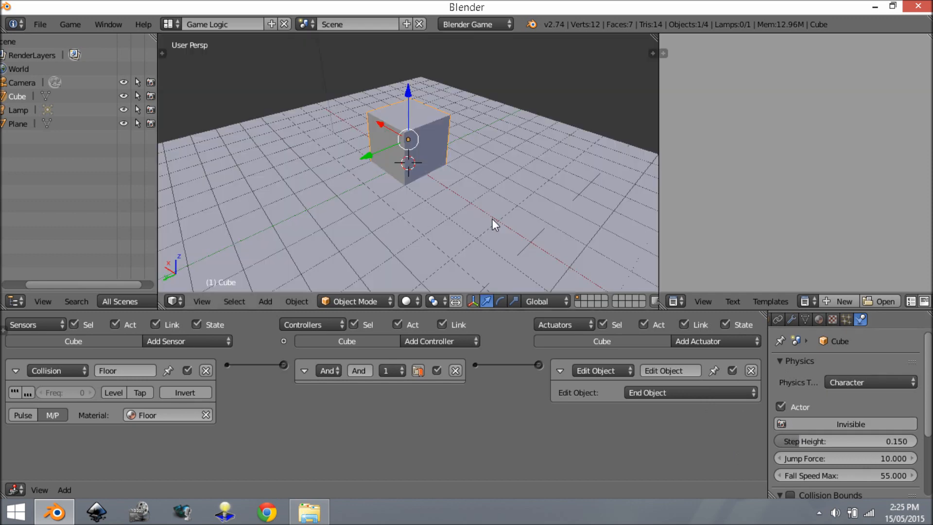
{"action": "key", "text": "p"}
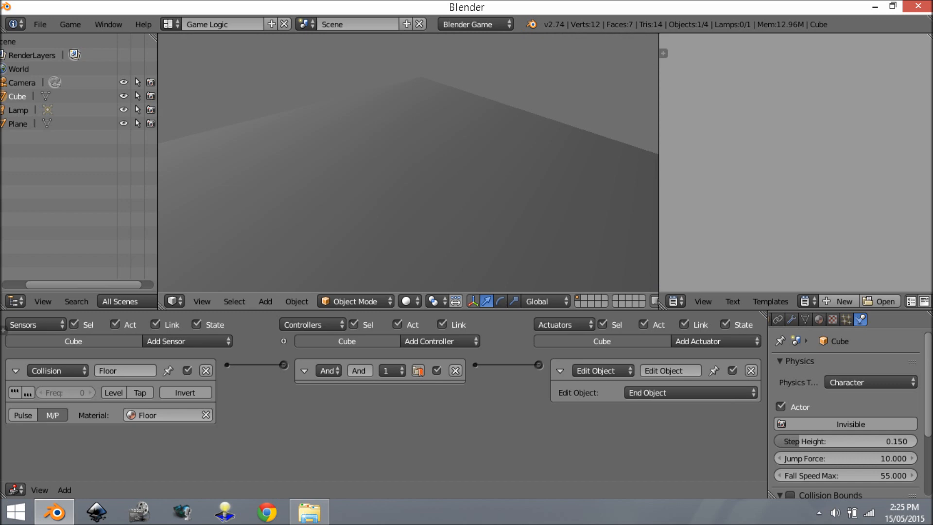
Turn off Actor in the cube's physics settings and run the game again to test the collision logic
{"action": "key", "text": "Escape"}
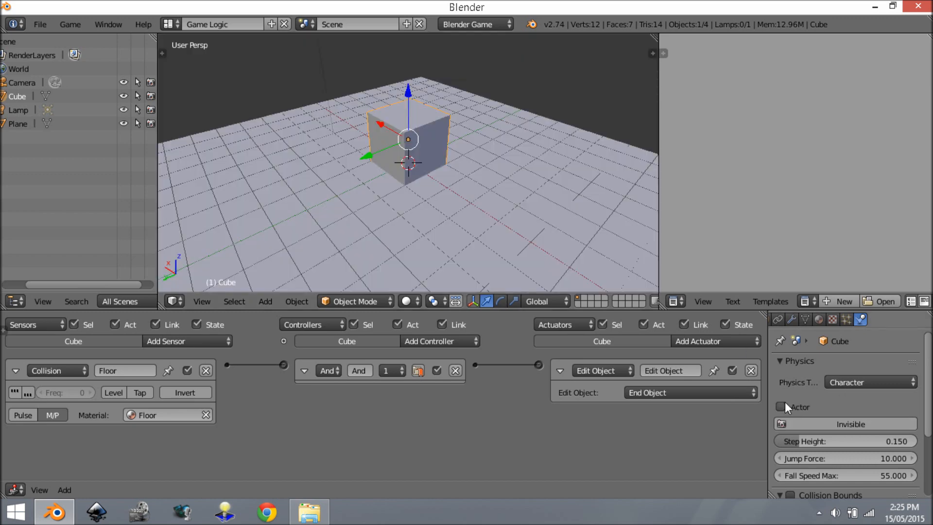
{"action": "left_click", "coordinate": [782, 405]}
{"action": "key", "text": "p"}
{"action": "key", "text": "Escape"}
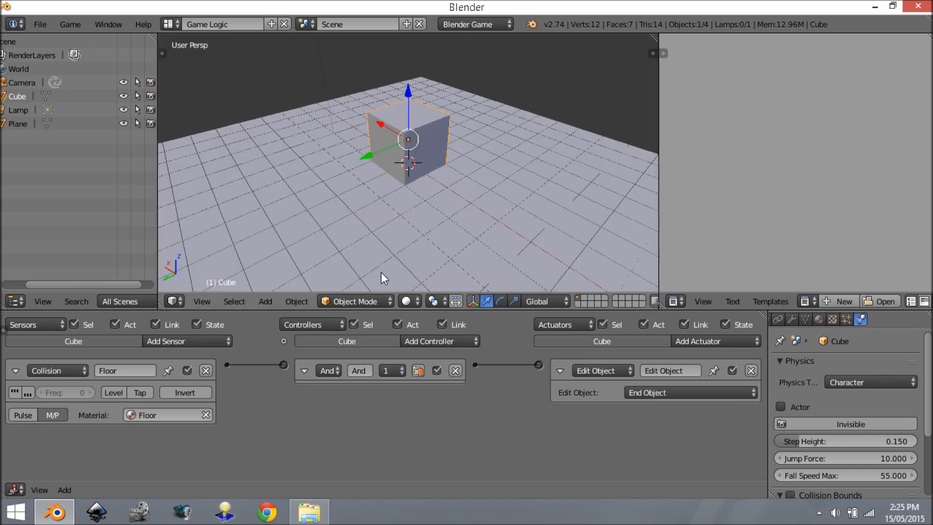
Remove the cube's And controller and add a Keyboard sensor named W
{"action": "left_click", "coordinate": [455, 370]}
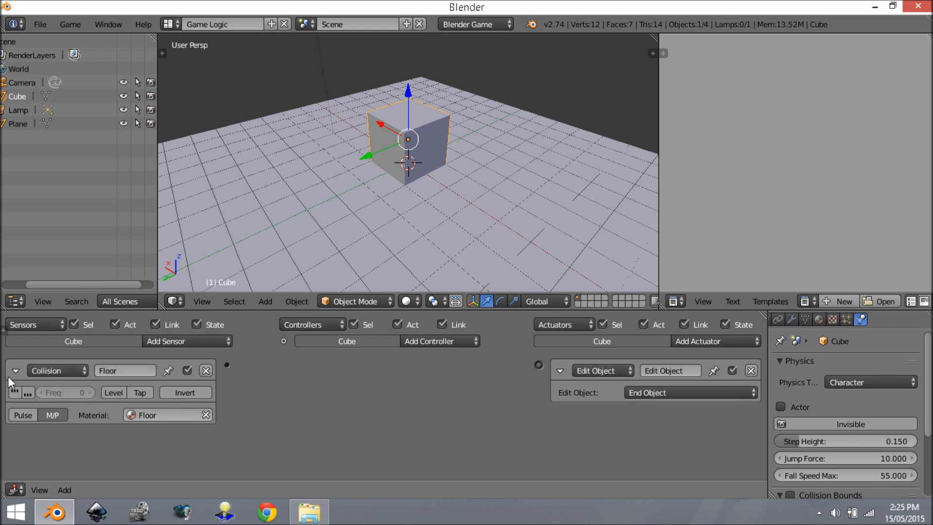
{"action": "left_click", "coordinate": [16, 369]}
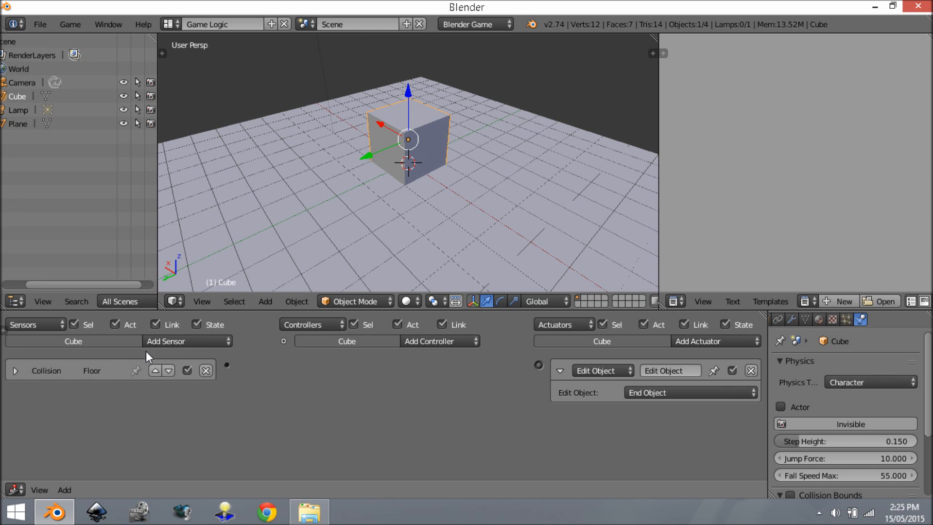
{"action": "left_click", "coordinate": [199, 340]}
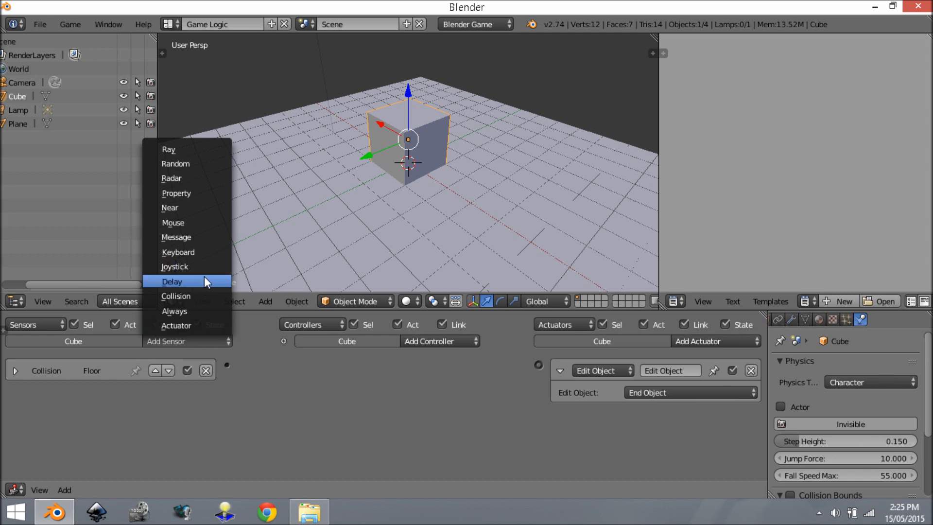
{"action": "left_click", "coordinate": [211, 251]}
{"action": "type", "text": "W"}
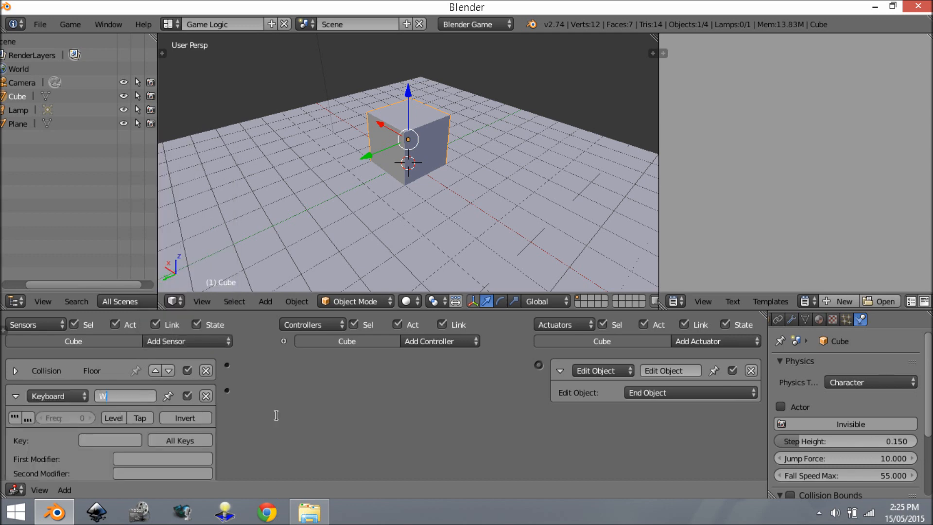
{"action": "key", "text": "Return"}
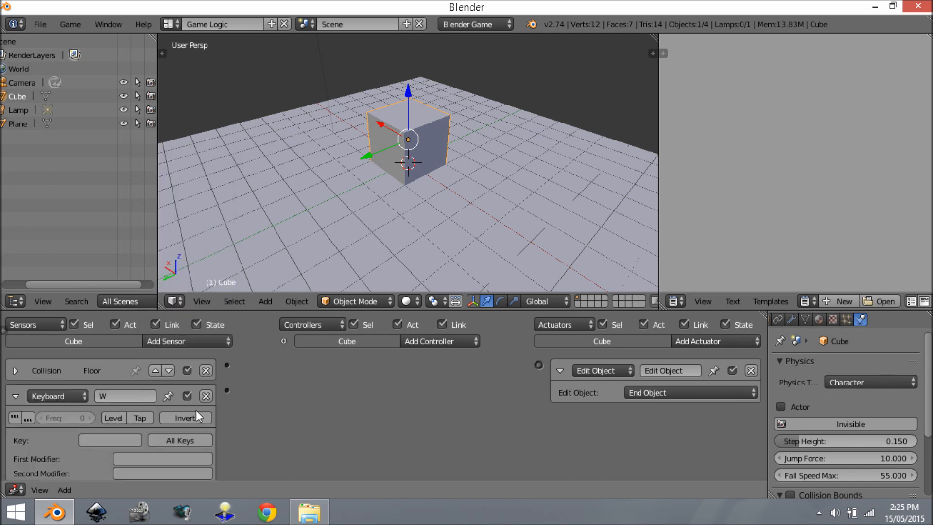
Assign the W key to the W keyboard sensor and collapse the sensor
{"action": "left_click", "coordinate": [106, 436]}
{"action": "key", "text": "w"}
{"action": "middle_click_drag", "start_coordinate": [106, 433], "coordinate": [100, 410]}
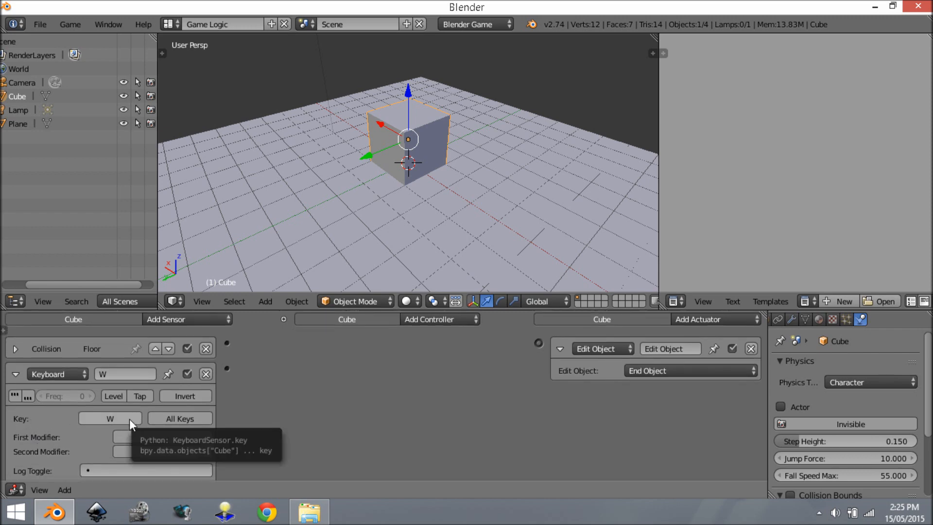
{"action": "left_click_drag", "start_coordinate": [227, 367], "coordinate": [398, 362]}
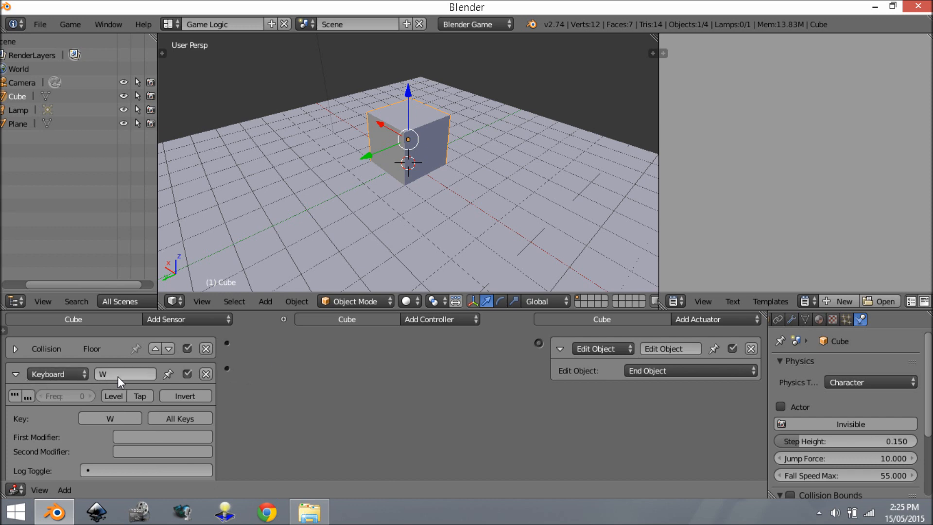
{"action": "left_click", "coordinate": [124, 377]}
{"action": "left_click", "coordinate": [276, 408]}
{"action": "left_click", "coordinate": [12, 375]}
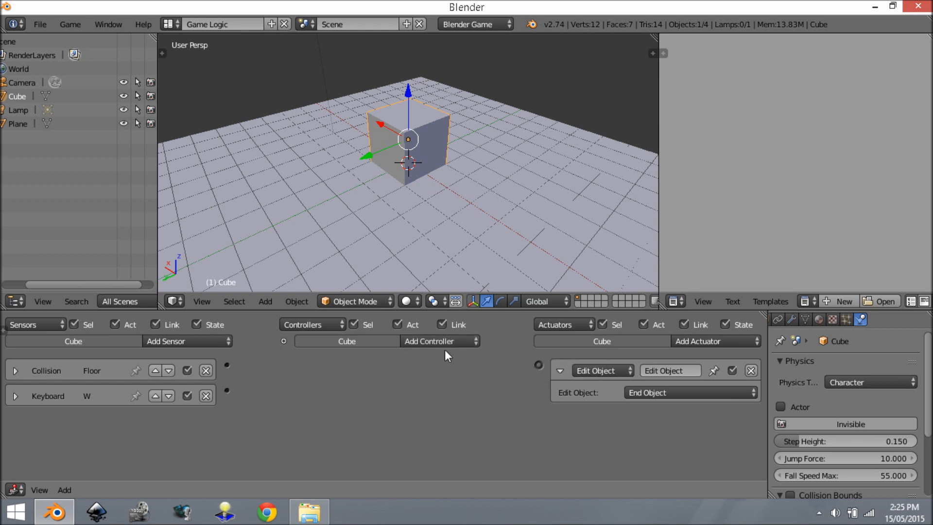
{"action": "left_click", "coordinate": [468, 341]}
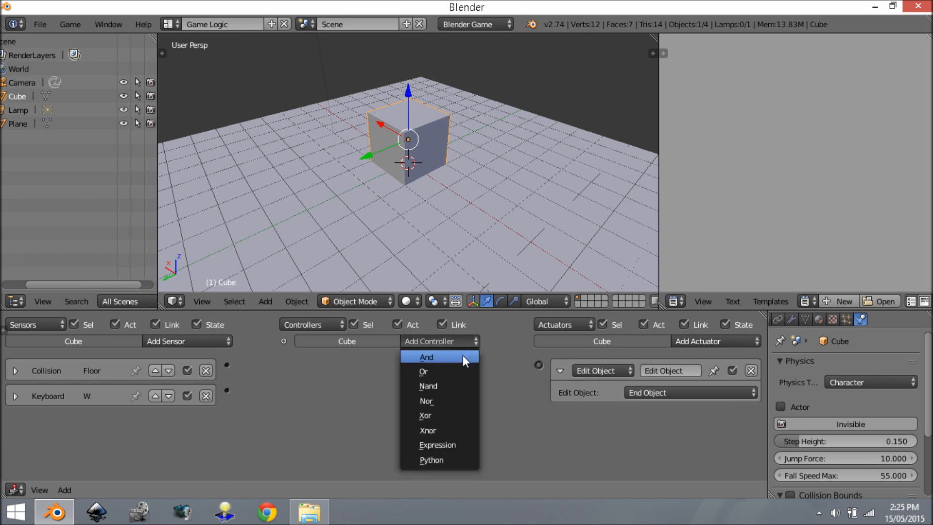
{"action": "left_click", "coordinate": [462, 354]}
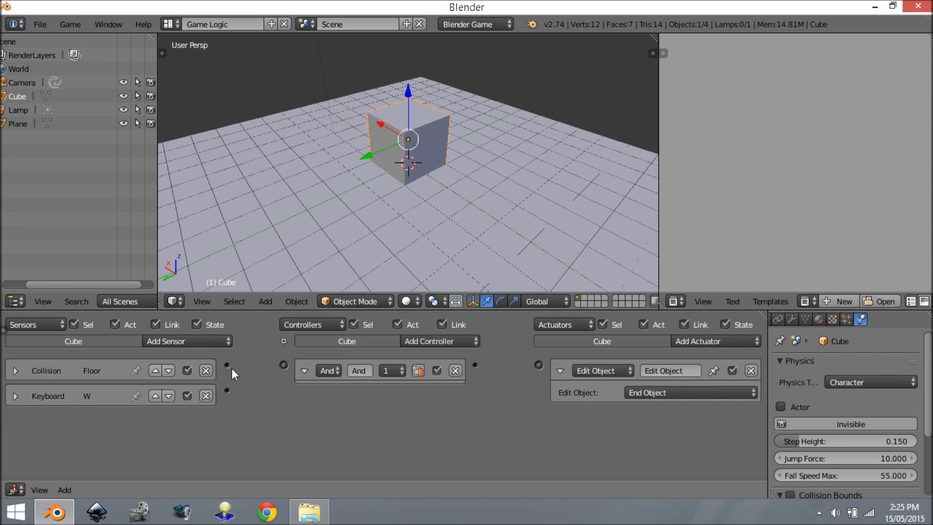
{"action": "left_click_drag", "start_coordinate": [225, 392], "coordinate": [284, 365]}
{"action": "left_click", "coordinate": [456, 370]}
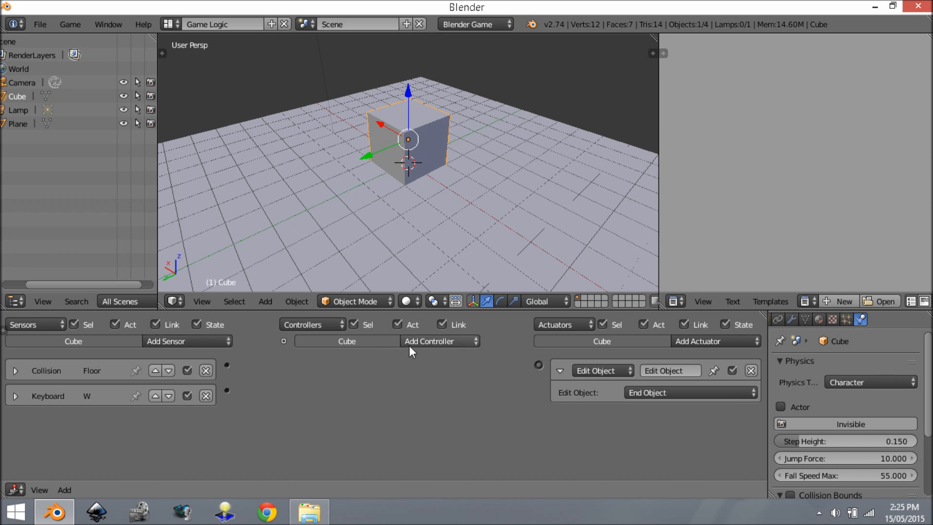
Add an Expression controller and link the Floor and W sensors through it to the Edit Object actuator
{"action": "left_click", "coordinate": [436, 341]}
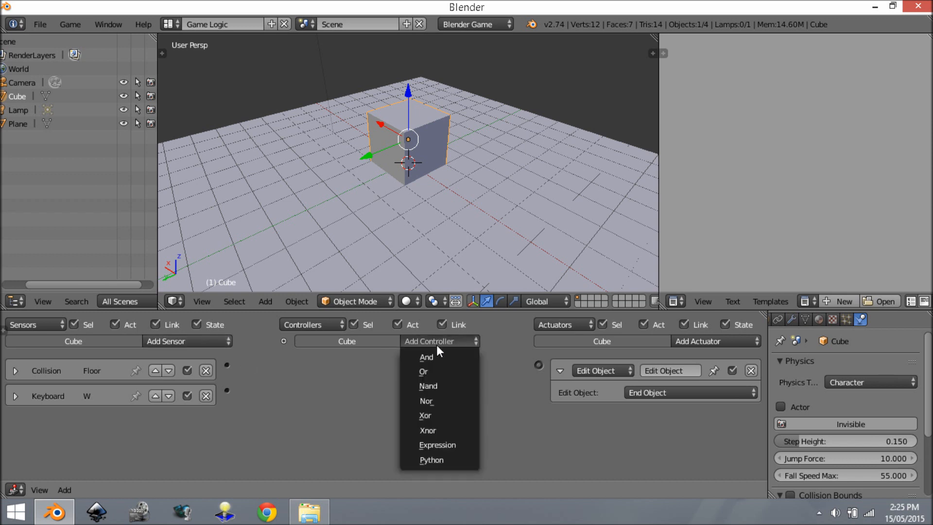
{"action": "left_click", "coordinate": [448, 445]}
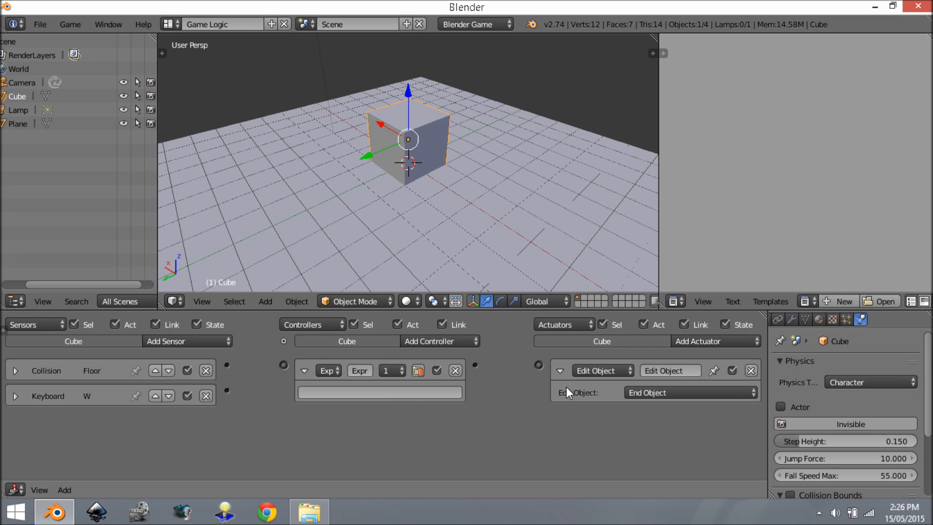
{"action": "left_click_drag", "start_coordinate": [475, 365], "coordinate": [538, 364]}
{"action": "left_click_drag", "start_coordinate": [227, 390], "coordinate": [284, 365]}
{"action": "left_click", "coordinate": [14, 370]}
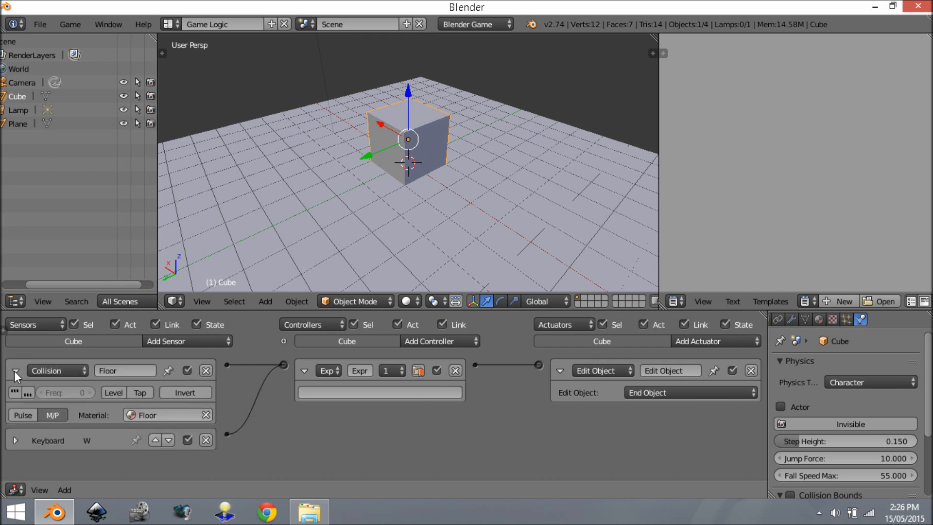
{"action": "left_click", "coordinate": [15, 370]}
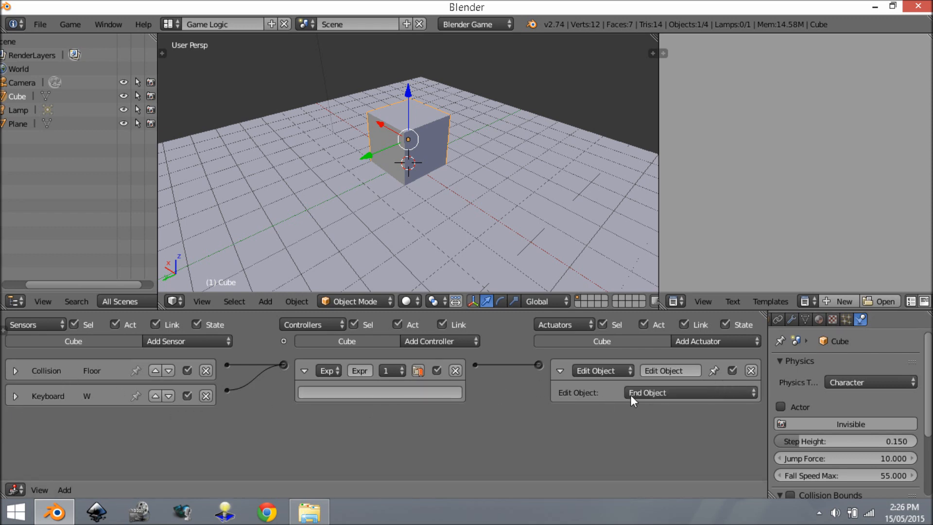
Set the Expression controller's expression to "Floor and W"
{"action": "left_click", "coordinate": [384, 394]}
{"action": "type", "text": "Floor and W"}
{"action": "key", "text": "Return"}
{"action": "left_click", "coordinate": [347, 392]}
{"action": "key", "text": "shift+Left"}
{"action": "type", "text": "Flor"}
{"action": "key", "text": "BackSpace"}
{"action": "type", "text": "or2"}
{"action": "key", "text": "BackSpace"}
{"action": "key", "text": "BackSpace"}
{"action": "key", "text": "BackSpace"}
{"action": "key", "text": "BackSpace"}
{"action": "key", "text": "BackSpace"}
{"action": "key", "text": "BackSpace"}
{"action": "type", "text": "W"}
{"action": "key", "text": "Return"}
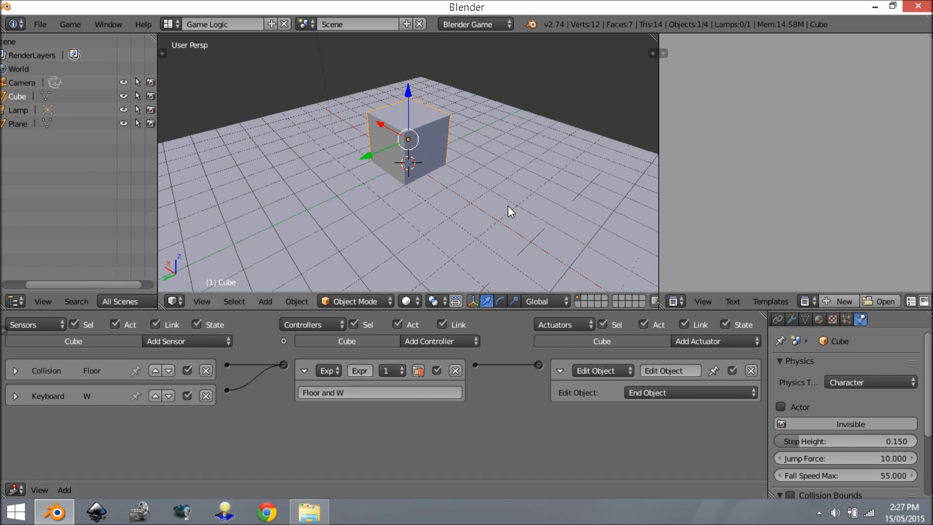
Run the game to test the "Floor and W" expression, and stop it
{"action": "key", "text": "p"}
{"action": "key", "text": "Escape"}
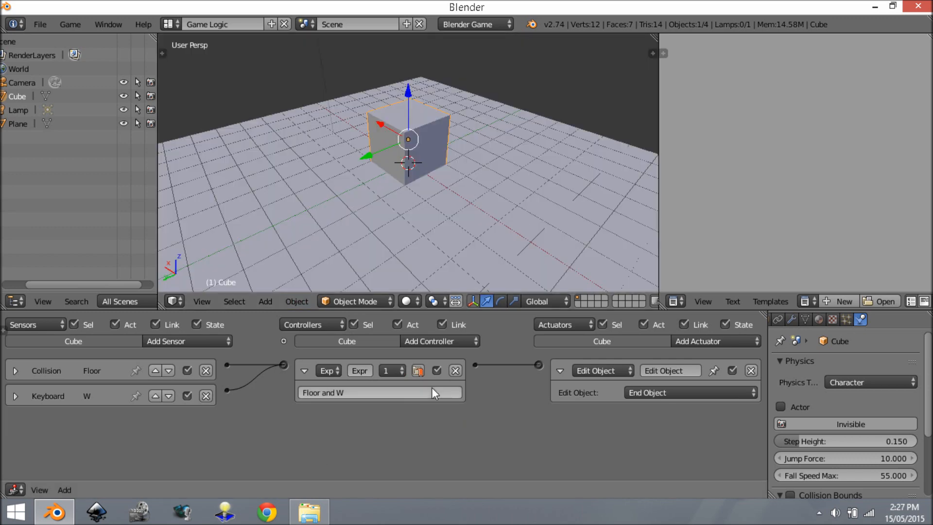
Add another Keyboard sensor to the cube, name it S, assign the S key and collapse it
{"action": "left_click", "coordinate": [223, 342]}
{"action": "left_click", "coordinate": [216, 253]}
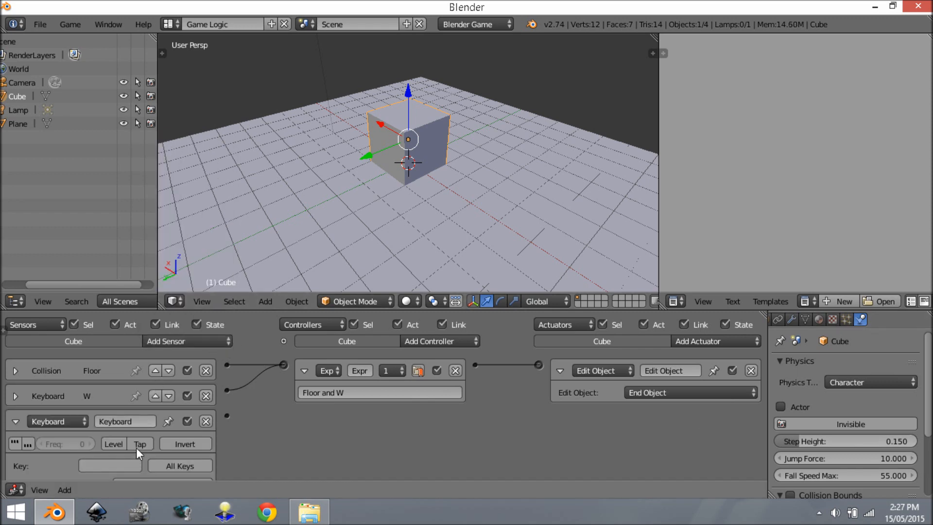
{"action": "scroll", "coordinate": [136, 447], "scroll_direction": "down", "scroll_amount": 1}
{"action": "left_click", "coordinate": [132, 405]}
{"action": "type", "text": "S"}
{"action": "key", "text": "Return"}
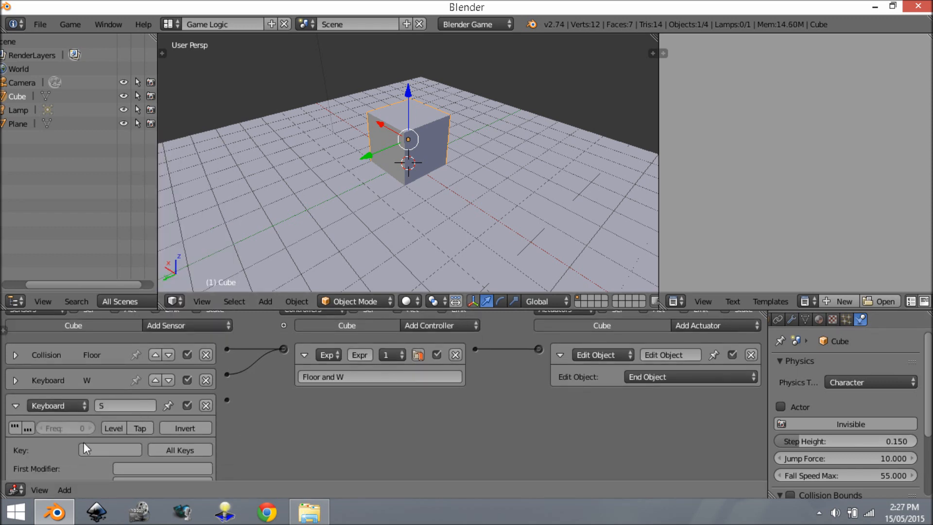
{"action": "left_click", "coordinate": [85, 447]}
{"action": "key", "text": "s"}
{"action": "left_click", "coordinate": [15, 406]}
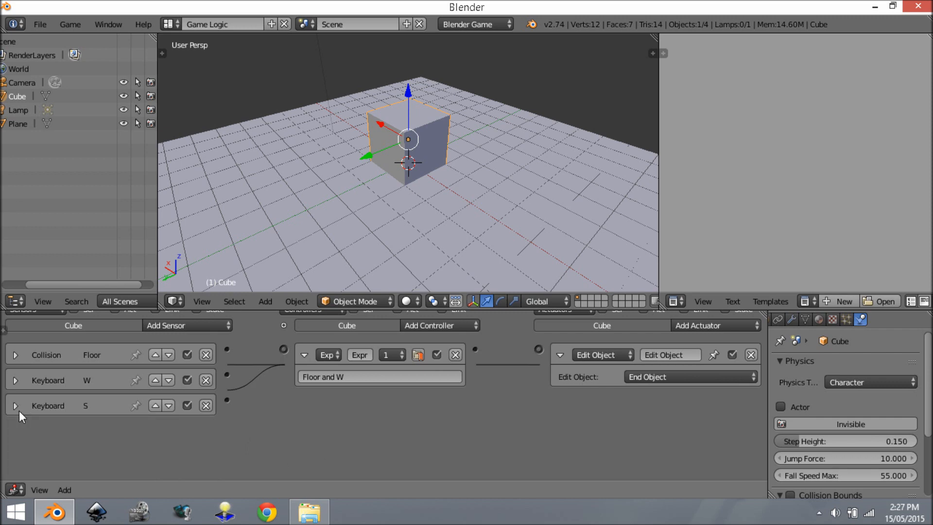
{"action": "scroll", "coordinate": [19, 410], "scroll_direction": "up", "scroll_amount": 1}
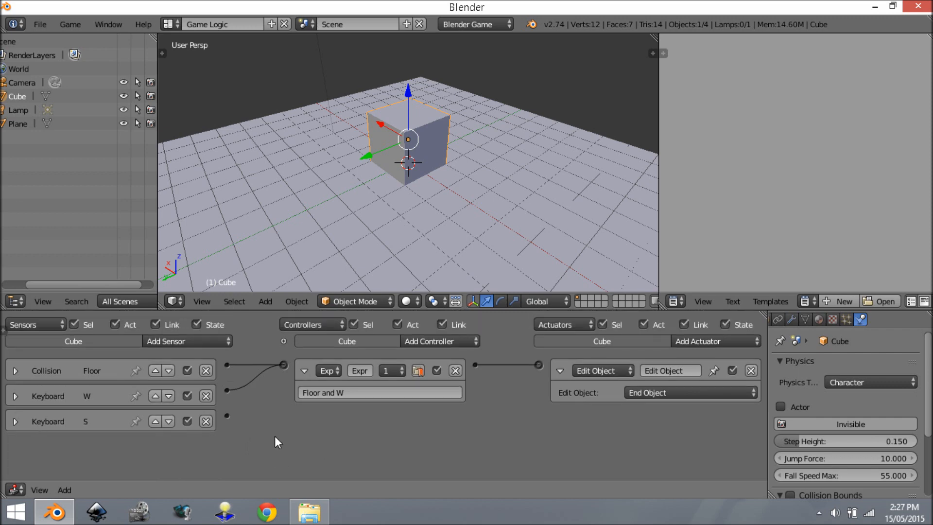
{"action": "left_click", "coordinate": [15, 421]}
{"action": "left_click", "coordinate": [17, 419]}
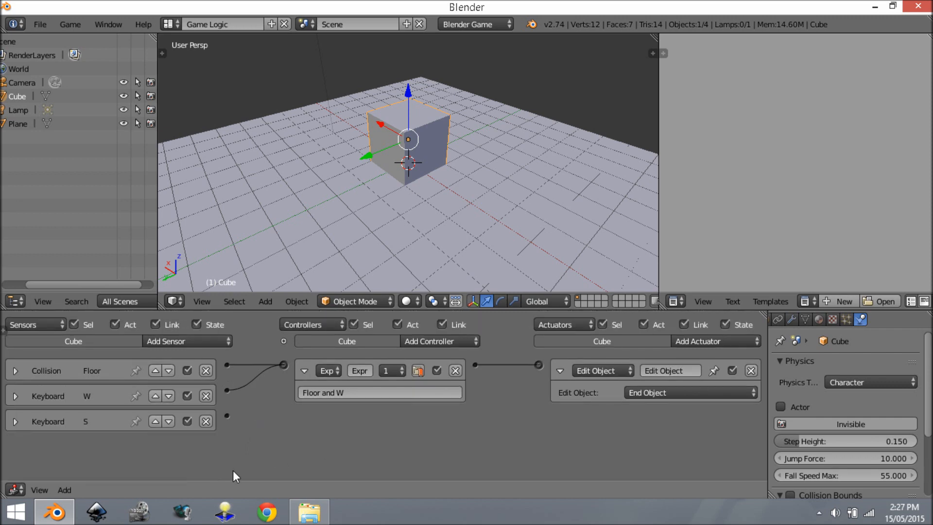
Extend the controller's expression to "Floor and W and S" and test-run the game
{"action": "left_click", "coordinate": [401, 393]}
{"action": "type", "text": "and S"}
{"action": "key", "text": "Return"}
{"action": "key", "text": "p"}
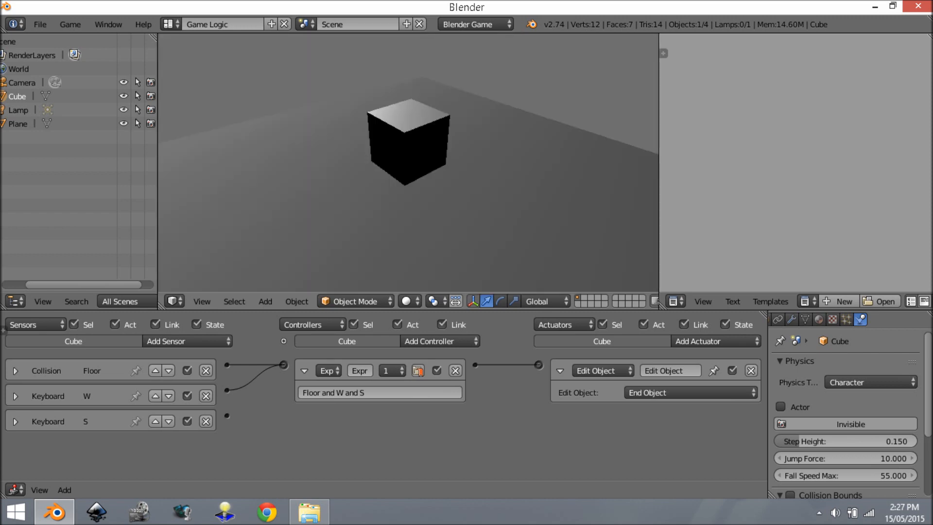
{"action": "key", "text": "Escape"}
Replace the trailing "and S" in the controller's expression with "or"
{"action": "scroll", "coordinate": [379, 396], "scroll_direction": "up", "scroll_amount": 1}
{"action": "left_click", "coordinate": [375, 406]}
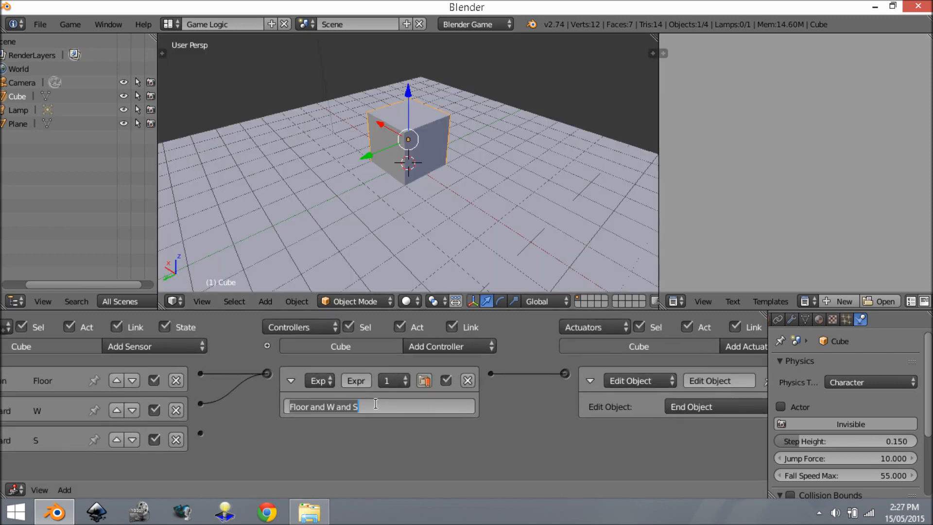
{"action": "key", "text": "End"}
{"action": "key", "text": "BackSpace"}
{"action": "key", "text": "BackSpace"}
{"action": "key", "text": "BackSpace"}
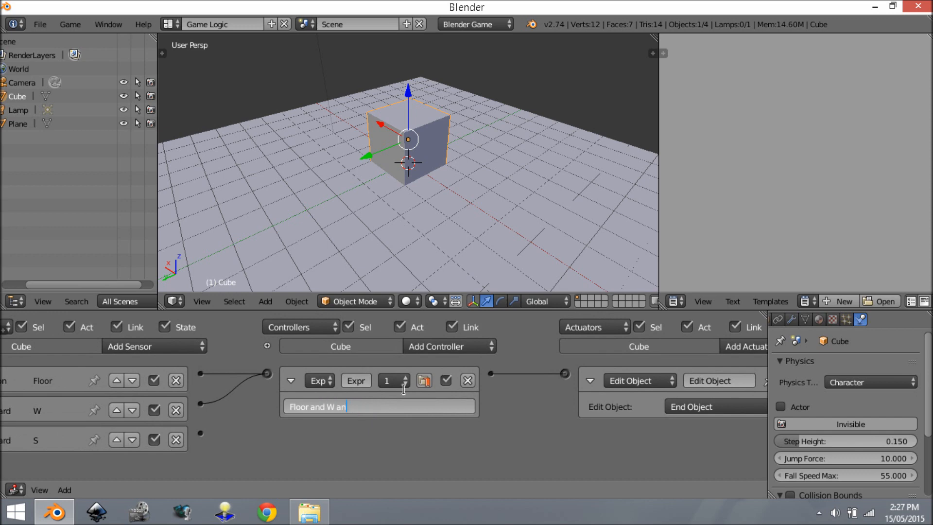
{"action": "key", "text": "BackSpace"}
{"action": "key", "text": "BackSpace"}
{"action": "type", "text": "or"}
{"action": "key", "text": "Return"}
Complete the controller's expression as "Floor and W or Floor and S"
{"action": "left_click", "coordinate": [342, 407]}
{"action": "left_click", "coordinate": [276, 424]}
{"action": "left_click", "coordinate": [347, 407]}
{"action": "left_click", "coordinate": [347, 406]}
{"action": "left_click", "coordinate": [304, 407]}
{"action": "left_click_drag", "start_coordinate": [289, 409], "coordinate": [336, 407]}
{"action": "left_click", "coordinate": [357, 408]}
{"action": "type", "text": "Floor and S"}
{"action": "key", "text": "Return"}
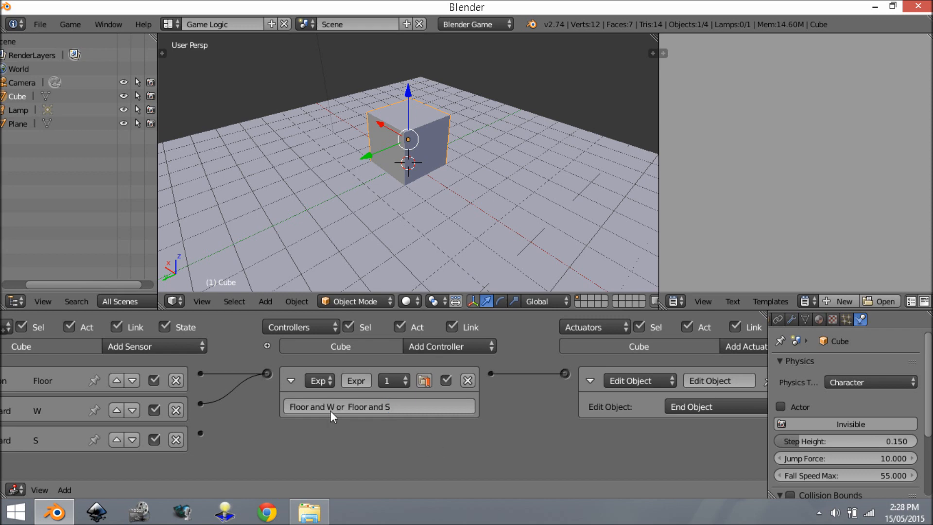
Link the S keyboard sensor to the Expression controller and test-run the game using the W key
{"action": "middle_click_drag", "start_coordinate": [62, 381], "coordinate": [180, 389]}
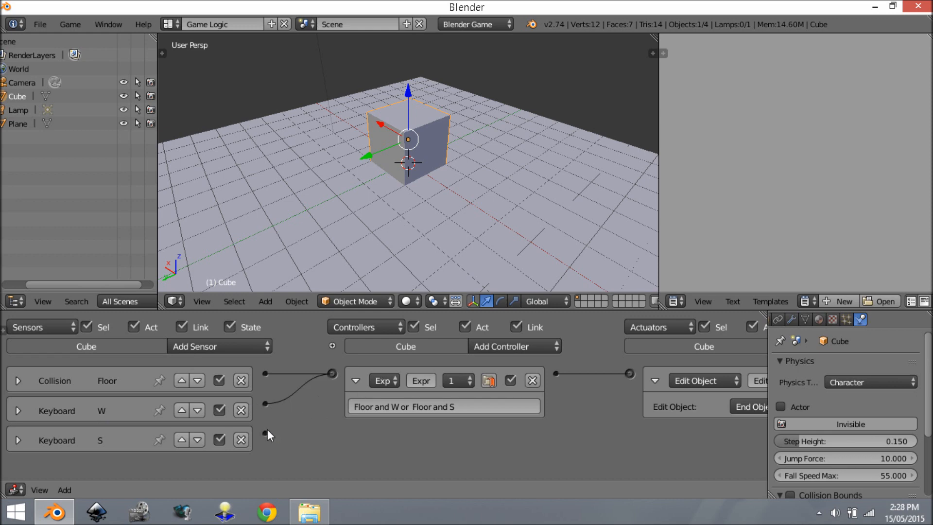
{"action": "left_click_drag", "start_coordinate": [314, 399], "coordinate": [334, 373]}
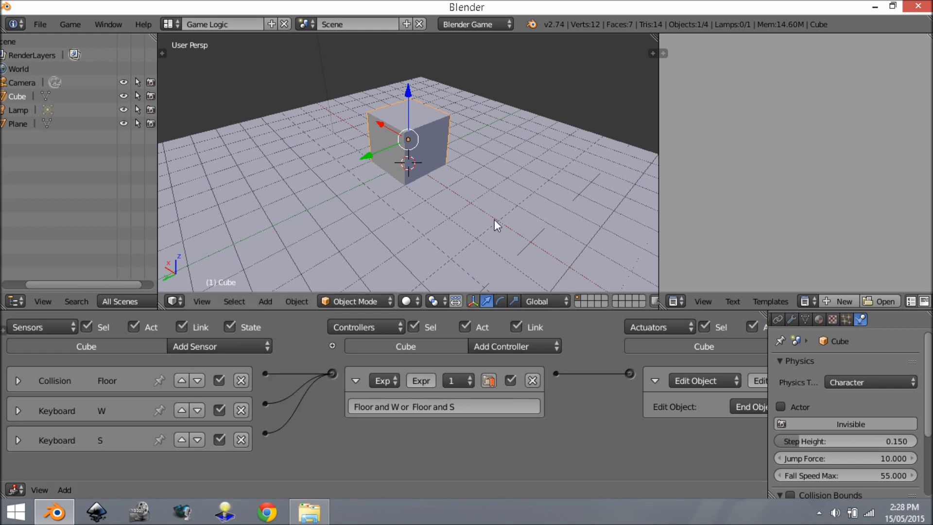
{"action": "key", "text": "p"}
{"action": "key", "text": "w"}
{"action": "key", "text": "Escape"}
Copy the controller's full expression and paste it into a new text block
{"action": "left_click", "coordinate": [498, 412]}
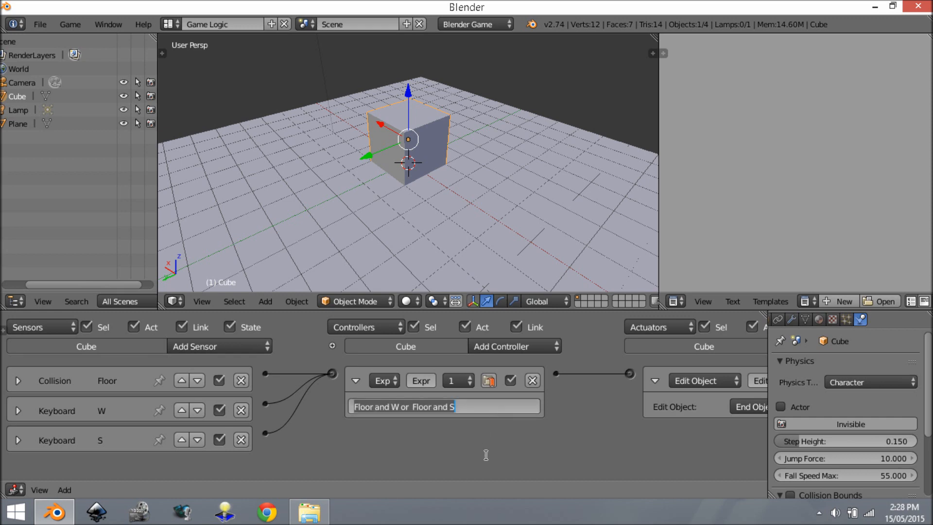
{"action": "left_click", "coordinate": [483, 452]}
{"action": "left_click", "coordinate": [489, 410]}
{"action": "key", "text": "ctrl+c"}
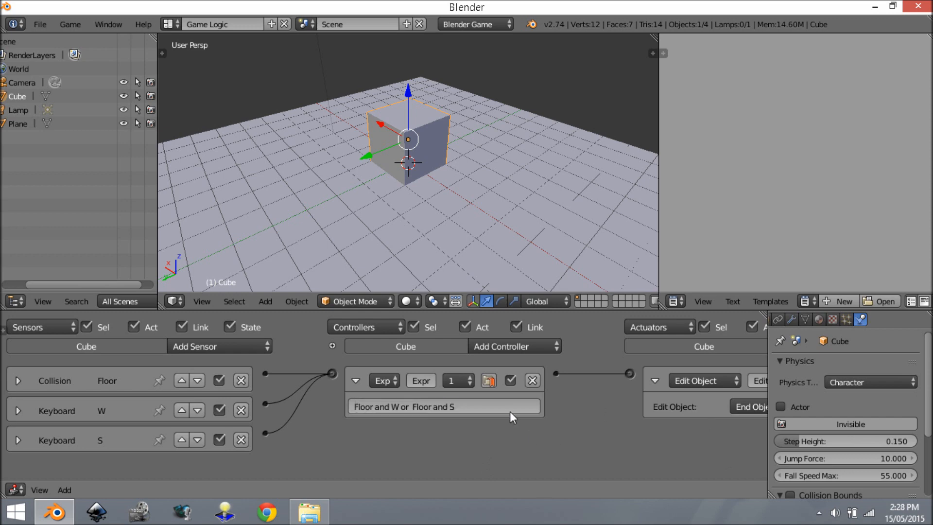
{"action": "left_click", "coordinate": [844, 301]}
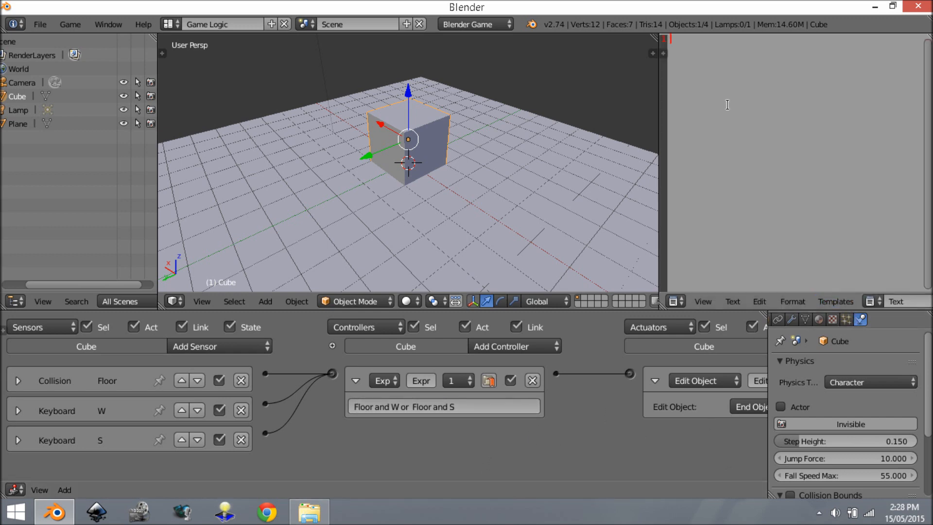
{"action": "key", "text": "ctrl+v"}
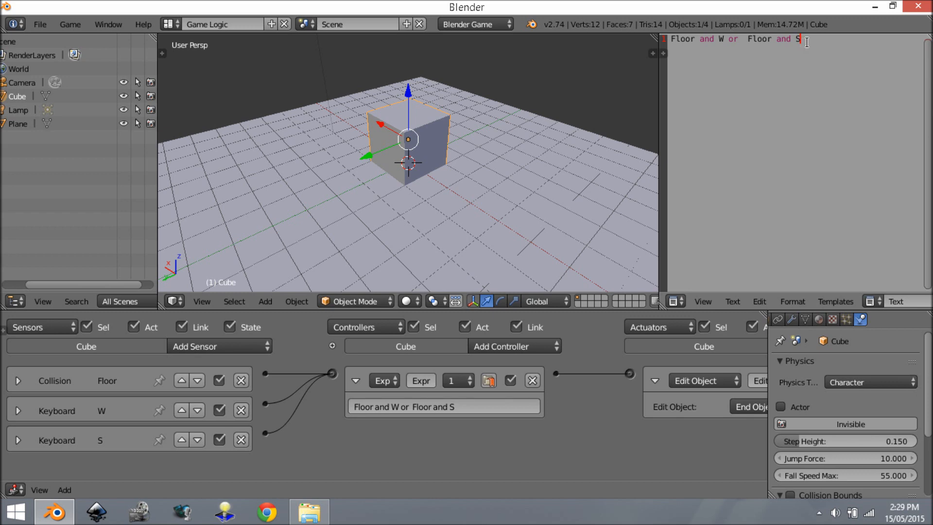
Extend the expression in the text block with a copied "or Floor and" clause ending in A
{"action": "left_click_drag", "start_coordinate": [801, 38], "coordinate": [728, 39]}
{"action": "key", "text": "ctrl+c"}
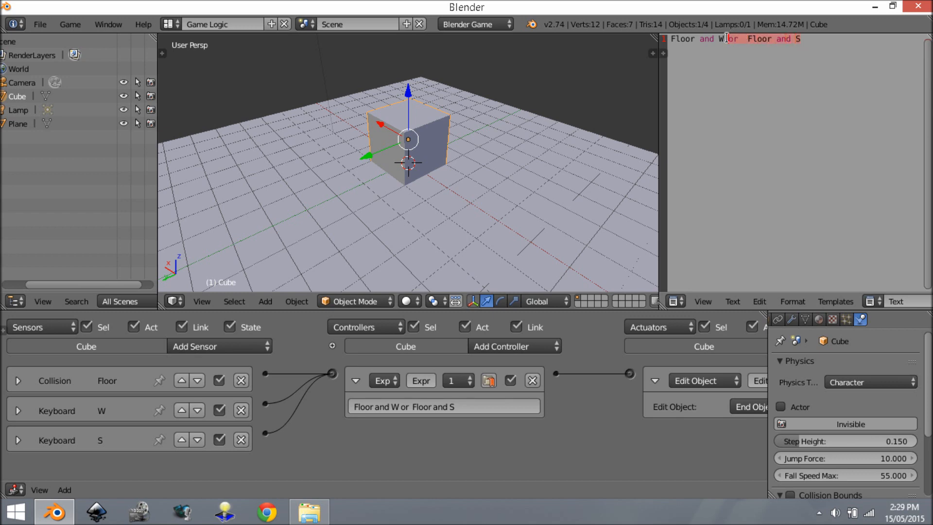
{"action": "left_click", "coordinate": [833, 43]}
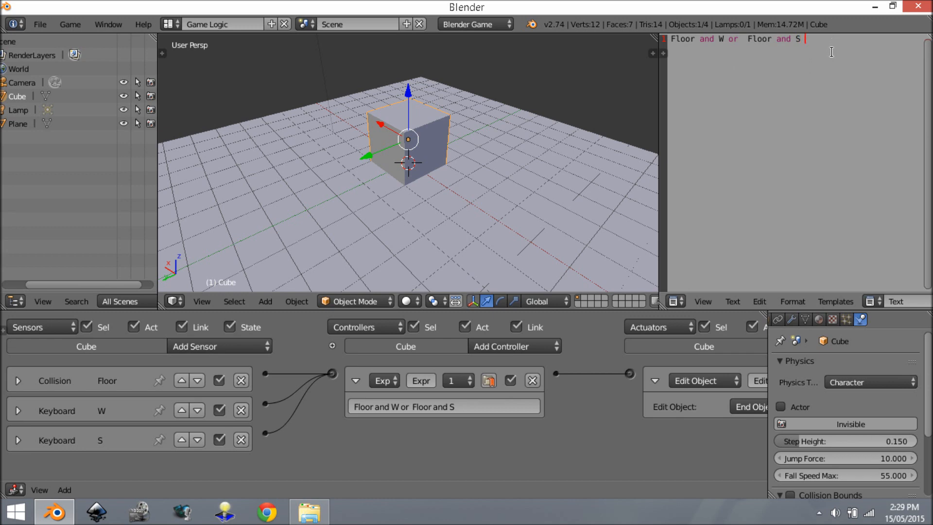
{"action": "key", "text": "ctrl+v"}
{"action": "key", "text": "BackSpace"}
{"action": "type", "text": "A"}
Append one more "or Floor and" clause ending in D to the expression in the text block
{"action": "left_click", "coordinate": [831, 74]}
{"action": "left_click", "coordinate": [890, 42]}
{"action": "key", "text": "ctrl+z"}
{"action": "key", "text": "BackSpace"}
{"action": "type", "text": "D"}
Copy the entire expression from the text block, from the first Floor through the final D
{"action": "key", "text": "shift+Left"}
{"action": "key", "text": "shift+Left"}
{"action": "key", "text": "shift+Left"}
{"action": "key", "text": "shift+Left"}
{"action": "key", "text": "shift+Left"}
{"action": "key", "text": "shift+Left"}
{"action": "key", "text": "shift+Left"}
{"action": "key", "text": "shift+Left"}
{"action": "key", "text": "shift+Left"}
{"action": "key", "text": "shift+Left"}
{"action": "key", "text": "shift+Left"}
{"action": "key", "text": "shift+Left"}
{"action": "key", "text": "shift+Left"}
{"action": "key", "text": "shift+Left"}
{"action": "key", "text": "shift+Left"}
{"action": "key", "text": "shift+Left"}
{"action": "key", "text": "shift+Left"}
{"action": "key", "text": "shift+Left"}
{"action": "key", "text": "shift+Left"}
{"action": "key", "text": "shift+Left"}
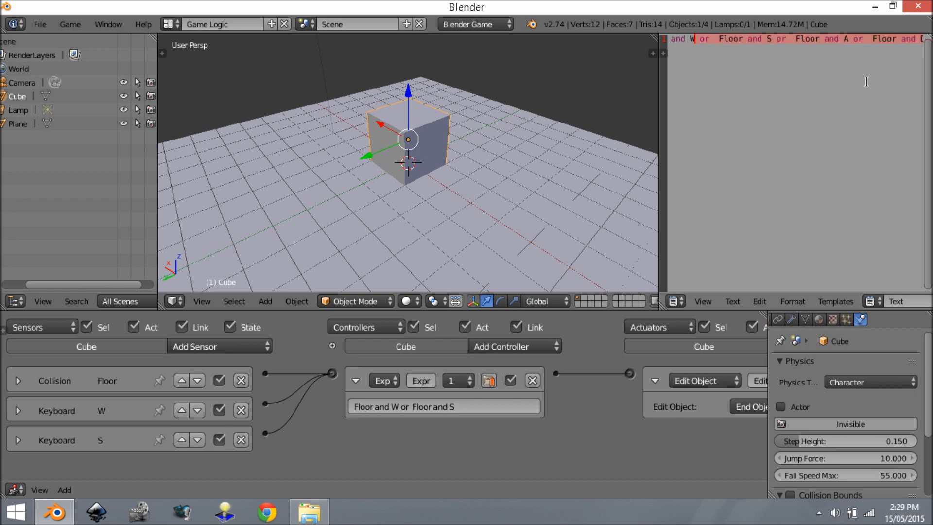
{"action": "key", "text": "shift+Left"}
{"action": "key", "text": "shift+Left"}
{"action": "key", "text": "shift+Left"}
{"action": "key", "text": "shift+Left"}
{"action": "key", "text": "shift+Left"}
{"action": "key", "text": "shift+Left"}
{"action": "key", "text": "shift+Left"}
{"action": "key", "text": "shift+Left"}
{"action": "key", "text": "shift+Left"}
{"action": "key", "text": "shift+Left"}
{"action": "key", "text": "shift+Left"}
{"action": "key", "text": "ctrl+c"}
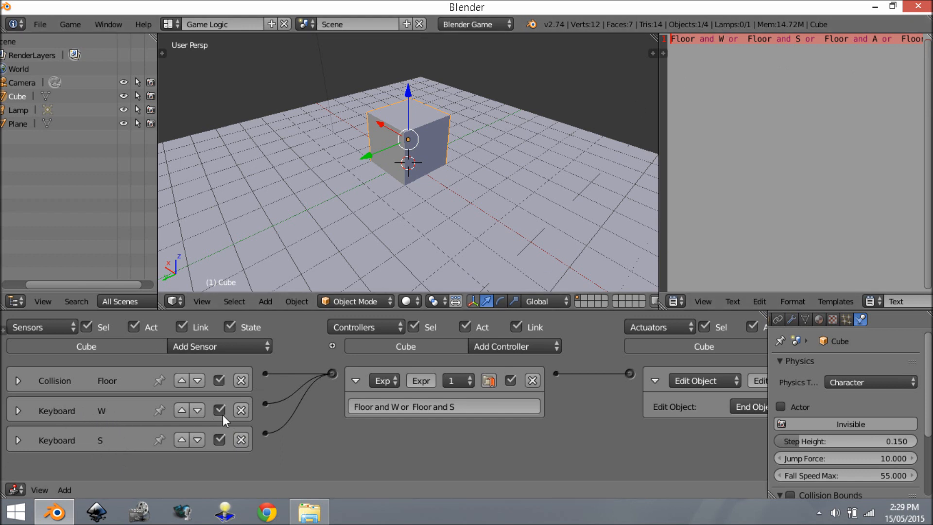
Replace the controller's expression with the copied "Floor and W or Floor and S or Floor and A or Floor and D"
{"action": "scroll", "coordinate": [240, 393], "scroll_direction": "down", "scroll_amount": 1}
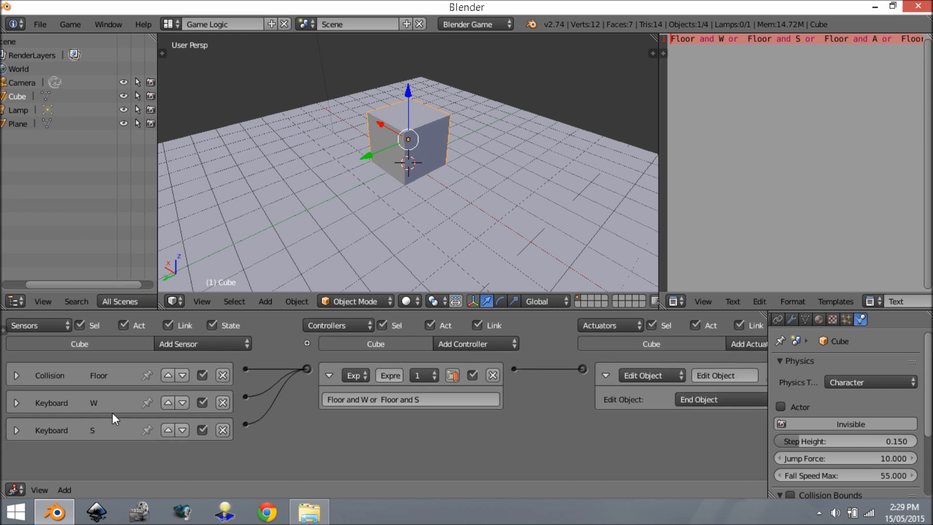
{"action": "scroll", "coordinate": [161, 387], "scroll_direction": "up", "scroll_amount": 1}
{"action": "middle_click_drag", "start_coordinate": [125, 384], "coordinate": [156, 380]}
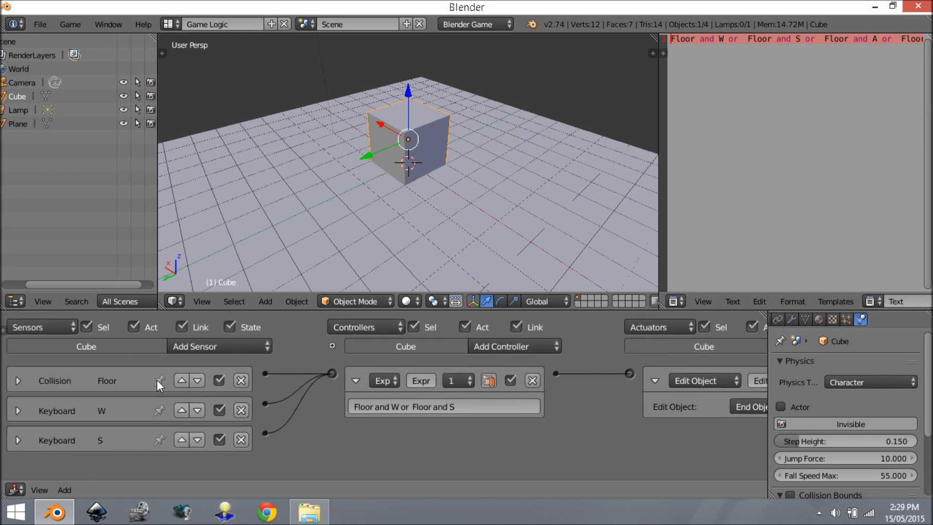
{"action": "scroll", "coordinate": [157, 380], "scroll_direction": "down", "scroll_amount": 1}
{"action": "left_click", "coordinate": [443, 399]}
{"action": "key", "text": "ctrl+v"}
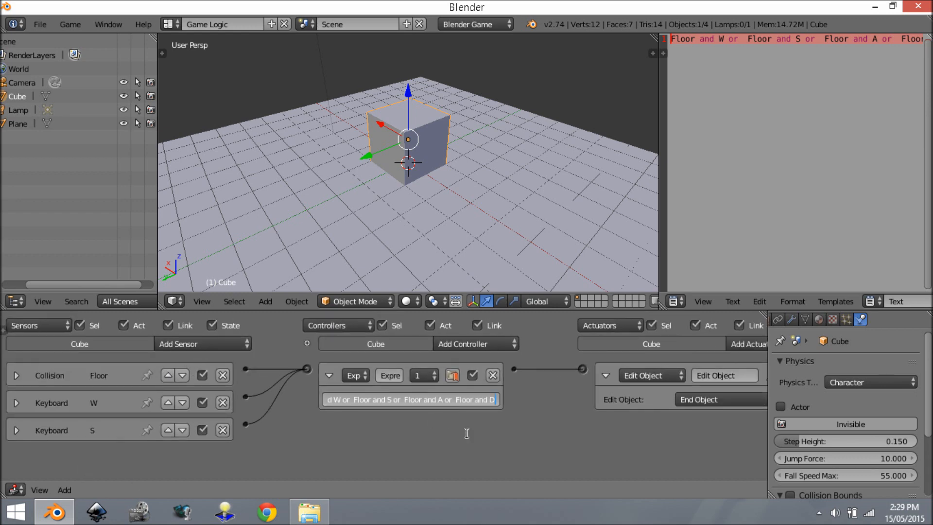
{"action": "key", "text": "Return"}
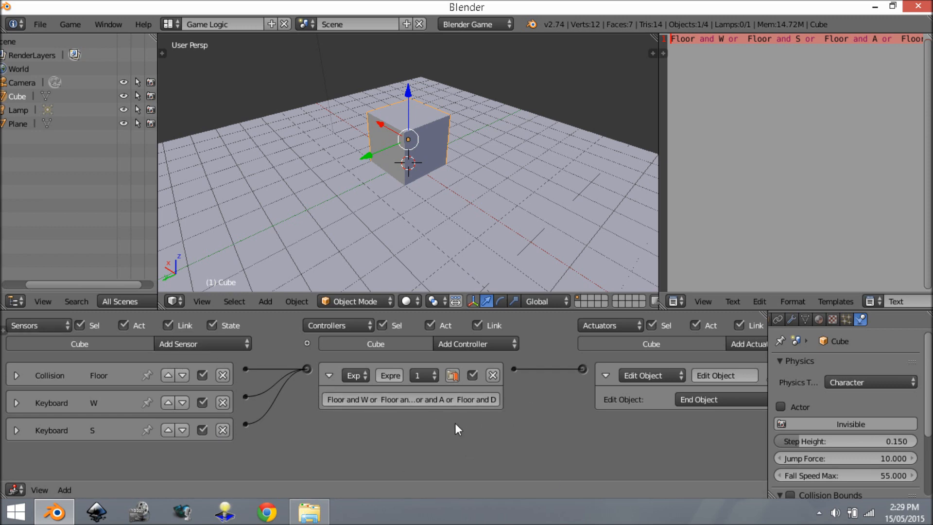
Add two more Keyboard sensors to the cube
{"action": "left_click", "coordinate": [221, 344]}
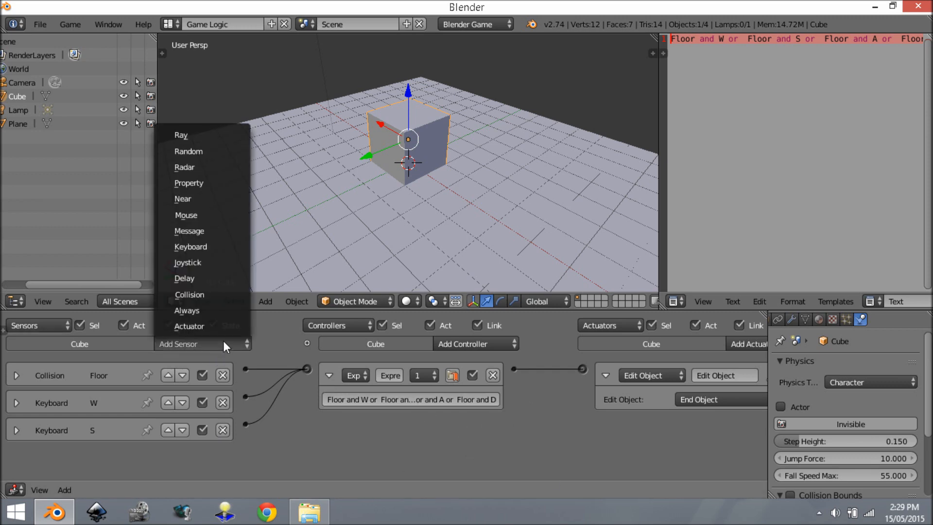
{"action": "left_click", "coordinate": [223, 245]}
{"action": "left_click", "coordinate": [208, 343]}
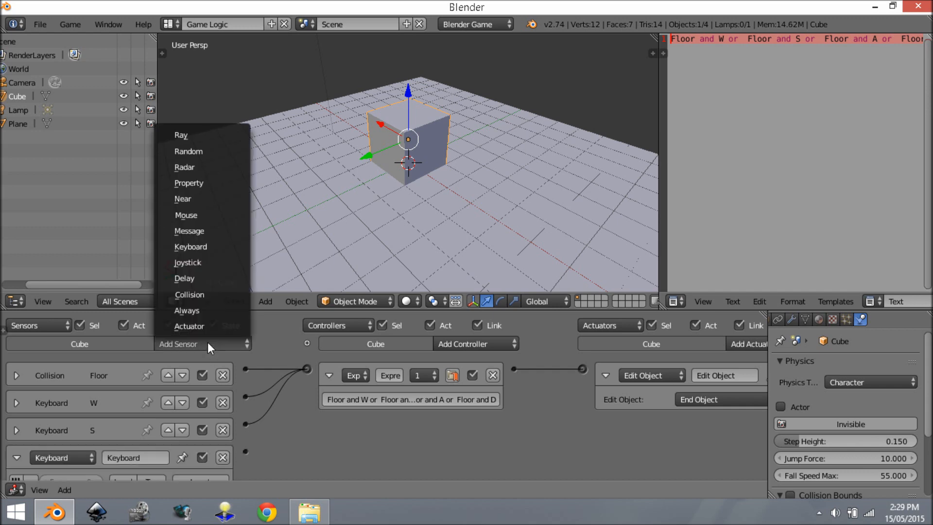
{"action": "left_click", "coordinate": [220, 245]}
Name the first new Keyboard sensor A, assign it the A key, and collapse it
{"action": "scroll", "coordinate": [199, 428], "scroll_direction": "down", "scroll_amount": 4}
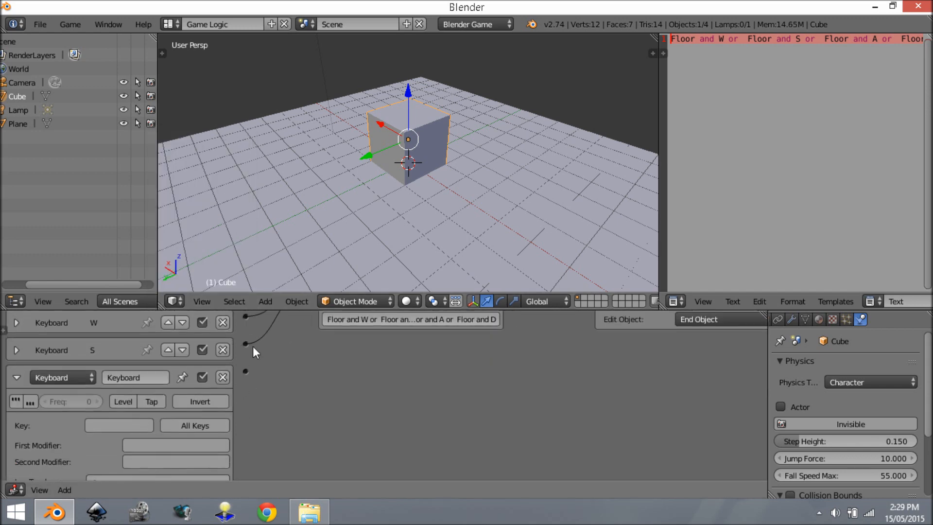
{"action": "left_click", "coordinate": [143, 375]}
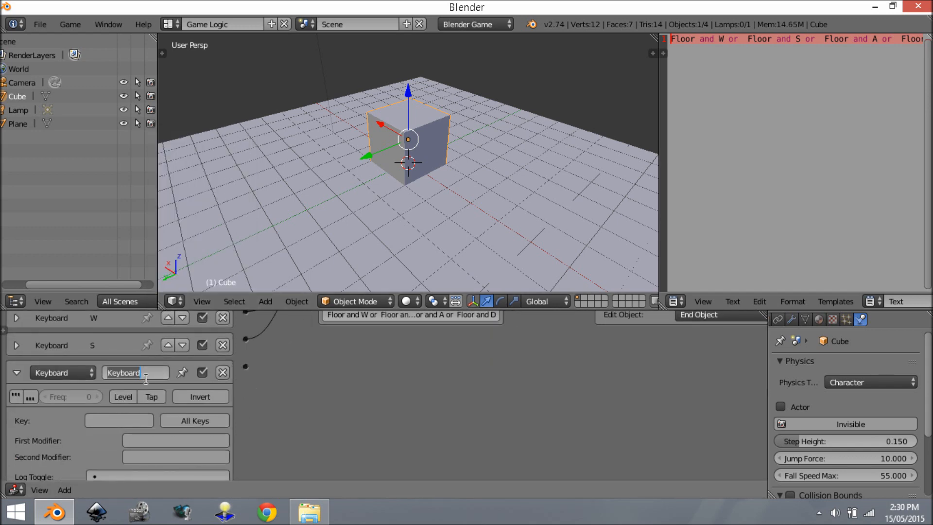
{"action": "type", "text": "A"}
{"action": "key", "text": "Return"}
{"action": "left_click", "coordinate": [120, 419]}
{"action": "key", "text": "a"}
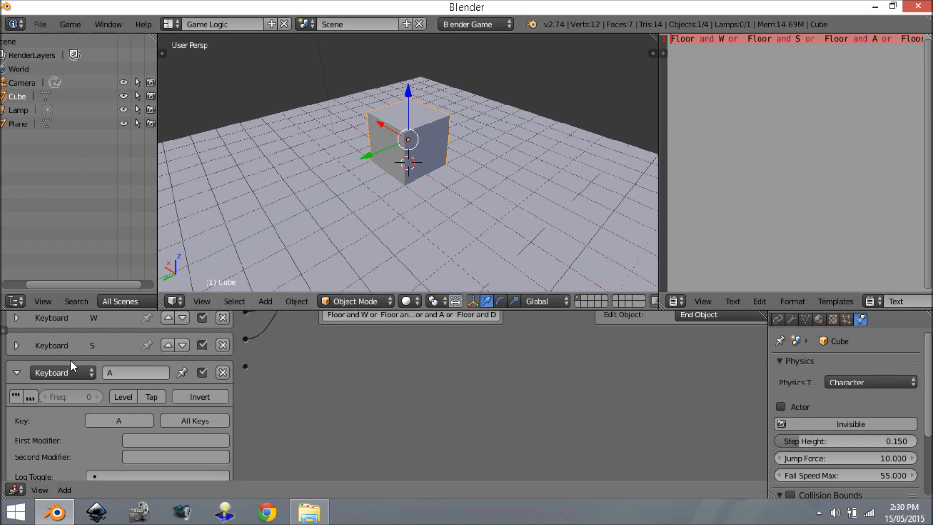
{"action": "left_click", "coordinate": [17, 372]}
Name the second new Keyboard sensor D and collapse it
{"action": "double_click", "coordinate": [127, 400]}
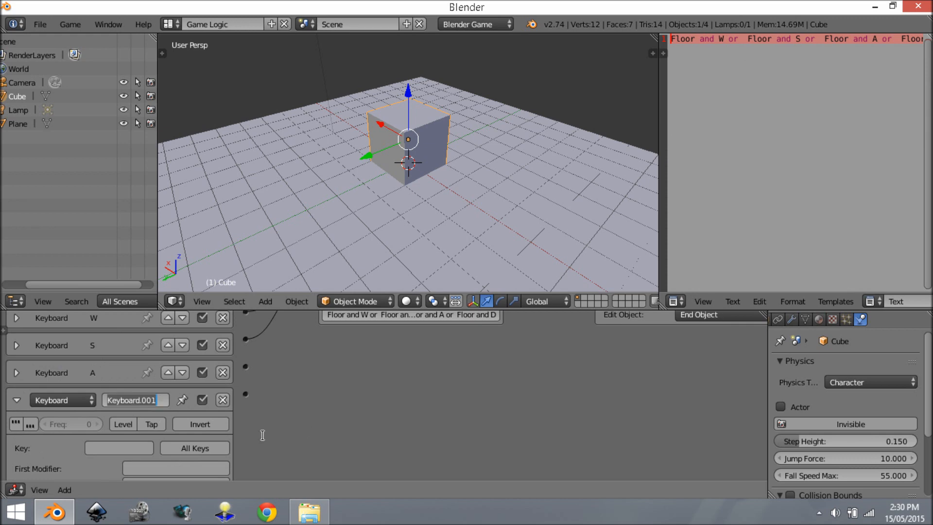
{"action": "type", "text": "D"}
{"action": "key", "text": "Return"}
{"action": "left_click", "coordinate": [16, 400]}
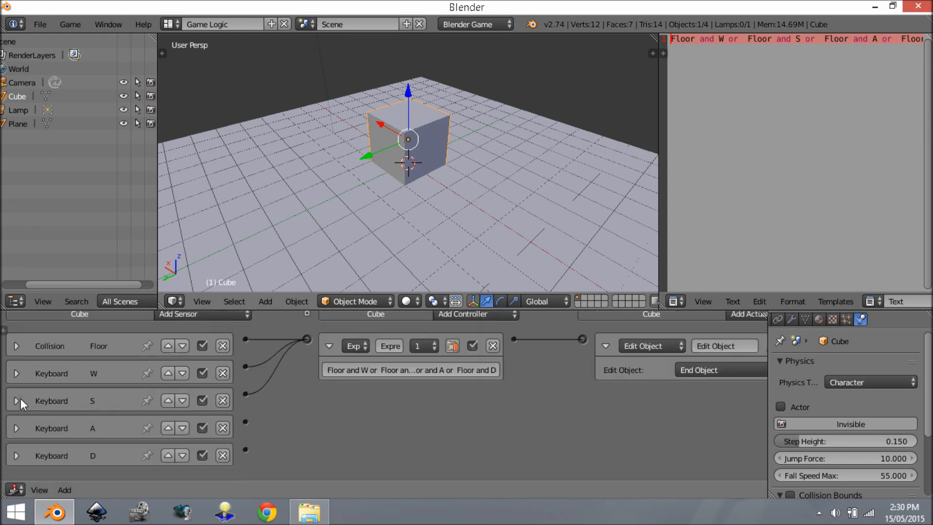
Check the A sensor's settings and link the A and D Keyboard sensors to the Expression controller
{"action": "left_click", "coordinate": [16, 428]}
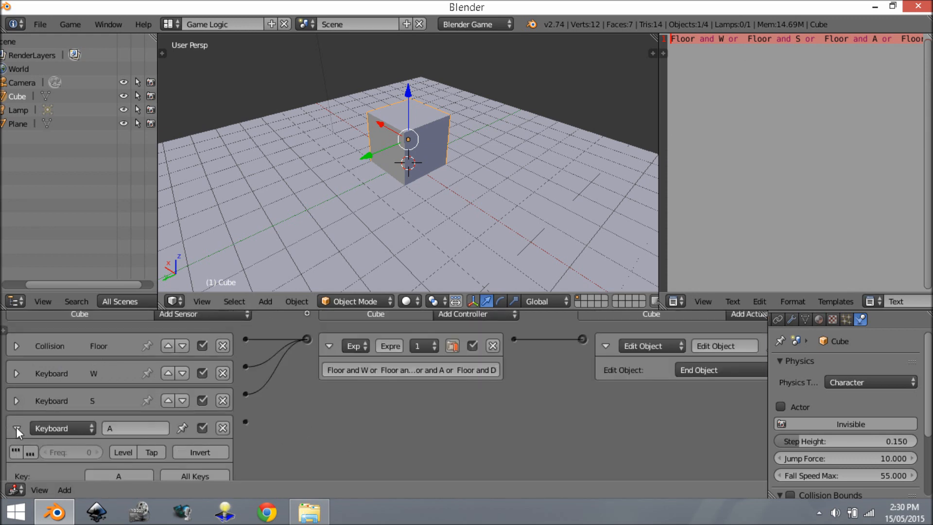
{"action": "left_click", "coordinate": [16, 428]}
{"action": "left_click_drag", "start_coordinate": [245, 421], "coordinate": [306, 339]}
{"action": "left_click_drag", "start_coordinate": [245, 448], "coordinate": [307, 338]}
{"action": "scroll", "coordinate": [463, 399], "scroll_direction": "down", "scroll_amount": 4}
{"action": "scroll", "coordinate": [343, 400], "scroll_direction": "up", "scroll_amount": 2}
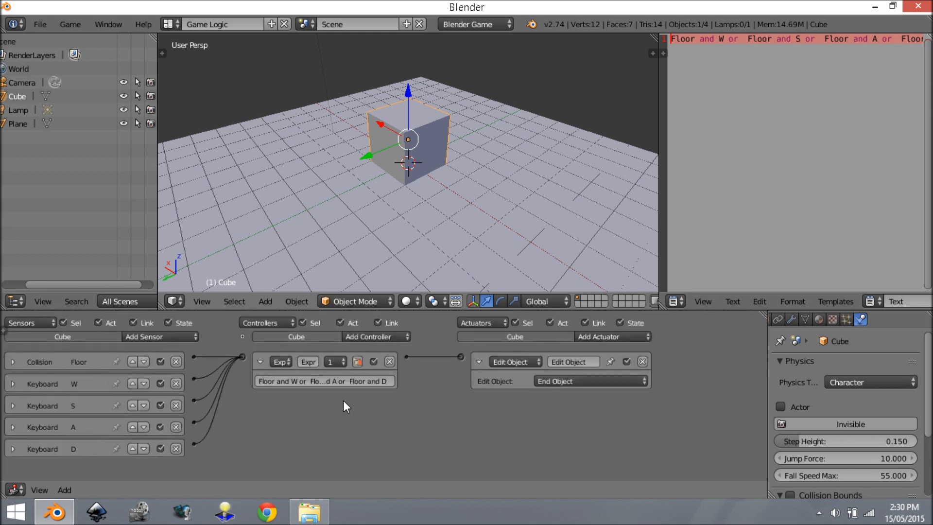
{"action": "middle_click_drag", "start_coordinate": [296, 397], "coordinate": [350, 373]}
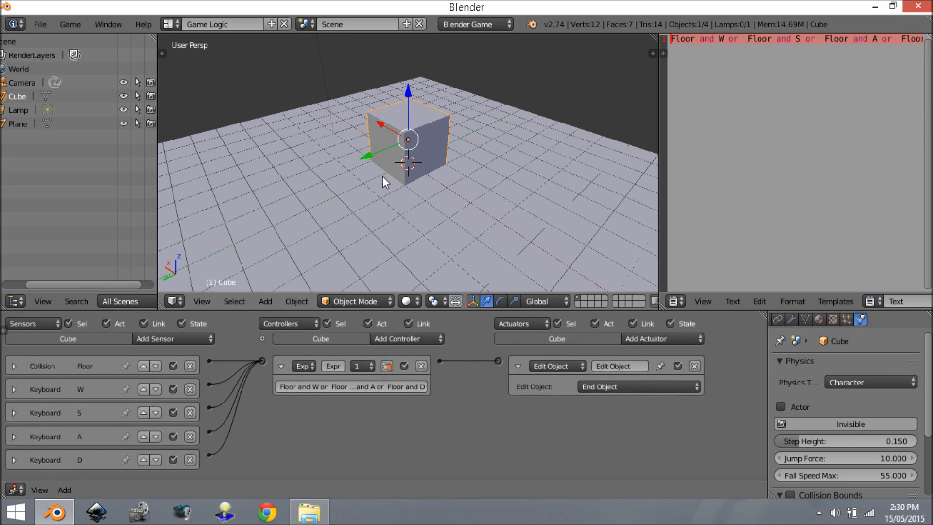
Test-run the game several times to check the movement keys against the Floor collision
{"action": "key", "text": "p"}
{"action": "key", "text": "w"}
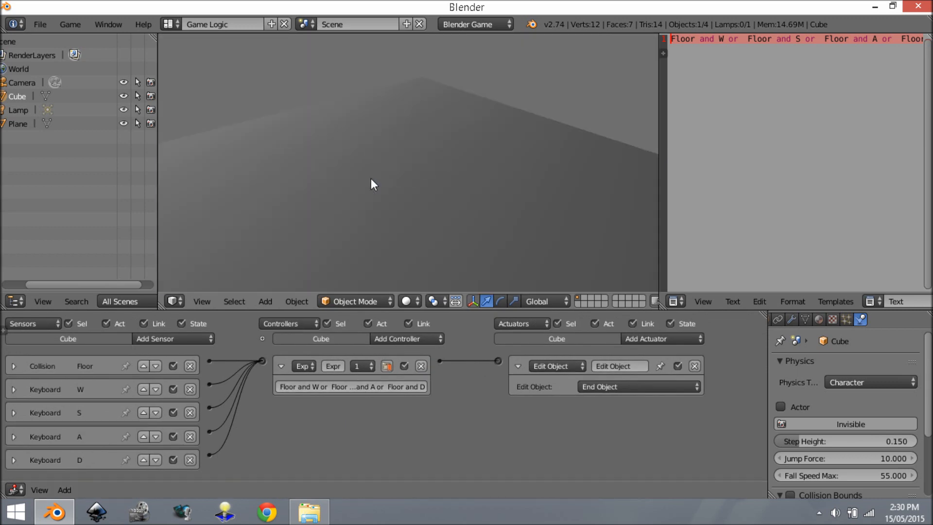
{"action": "key", "text": "Escape"}
{"action": "key", "text": "p"}
{"action": "key", "text": "Escape"}
{"action": "key", "text": "p"}
{"action": "key", "text": "Escape"}
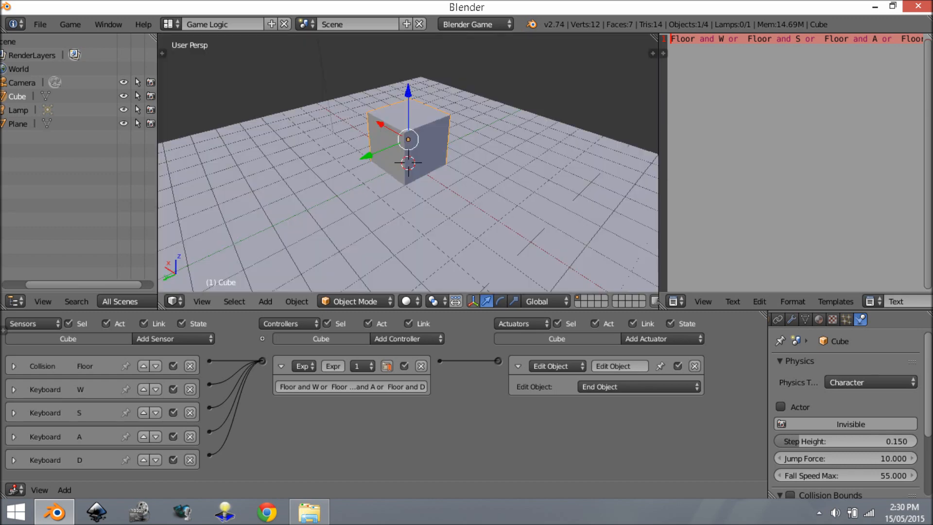
{"action": "key", "text": "p"}
{"action": "key", "text": "Escape"}
{"action": "key", "text": "p"}
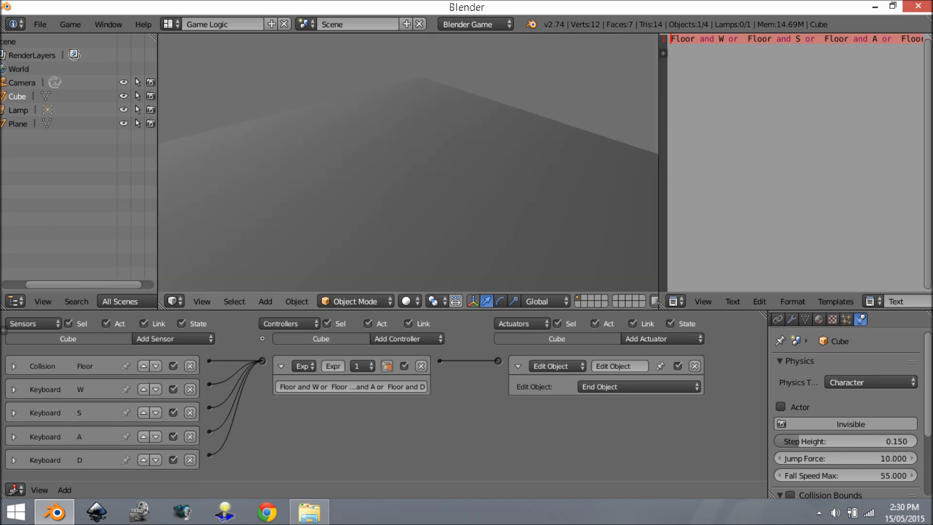
{"action": "key", "text": "Escape"}
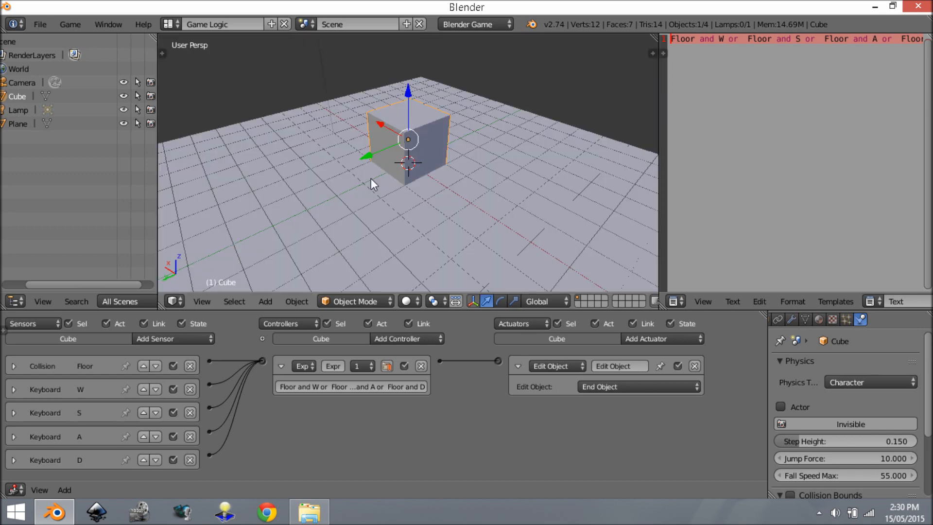
Replace the cube's Edit Object actuator with a Sound actuator and link it to the Expression controller
{"action": "left_click", "coordinate": [281, 367]}
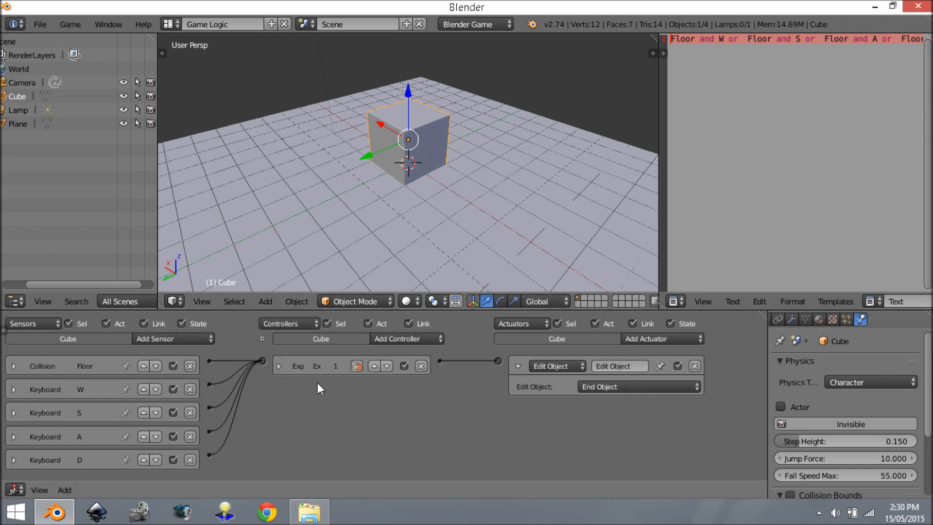
{"action": "left_click", "coordinate": [694, 366]}
{"action": "left_click", "coordinate": [661, 339]}
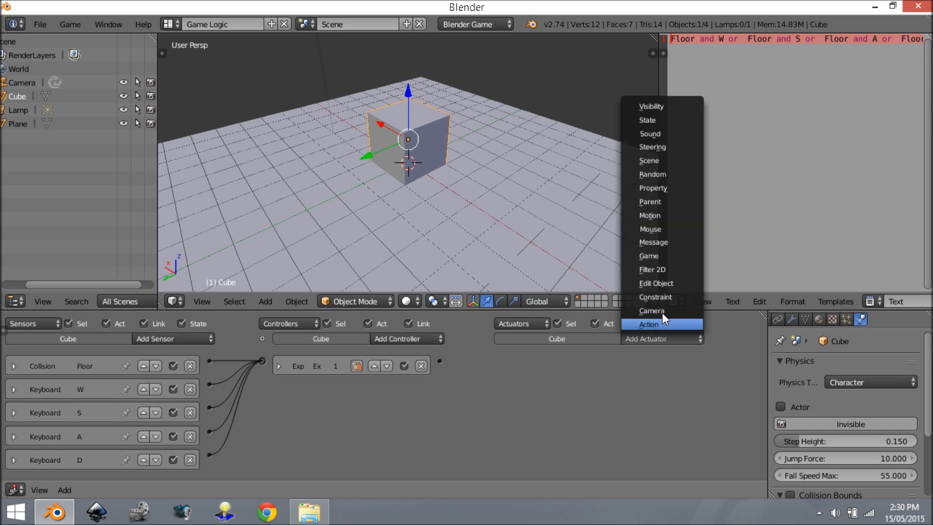
{"action": "left_click", "coordinate": [660, 135]}
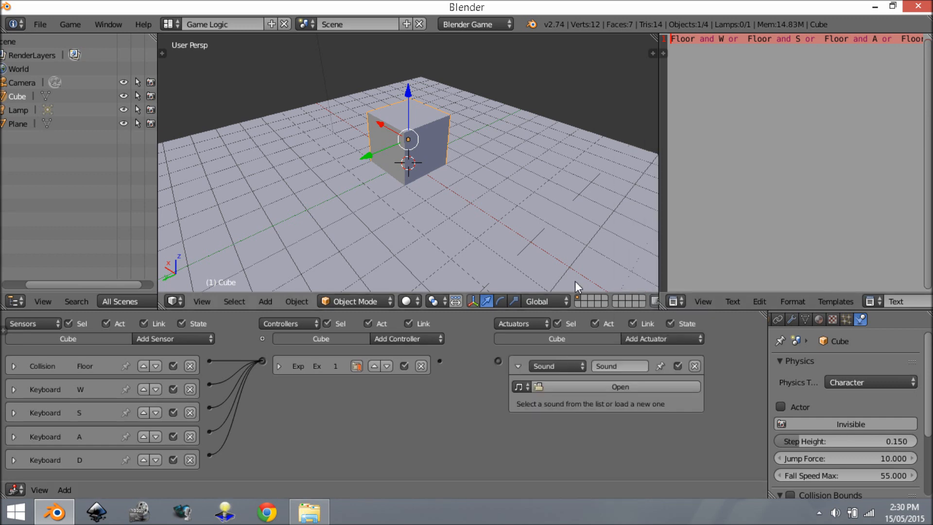
{"action": "left_click_drag", "start_coordinate": [481, 359], "coordinate": [497, 359]}
Load Runing.aiff from the Downloads folder into the Sound actuator
{"action": "left_click", "coordinate": [616, 386]}
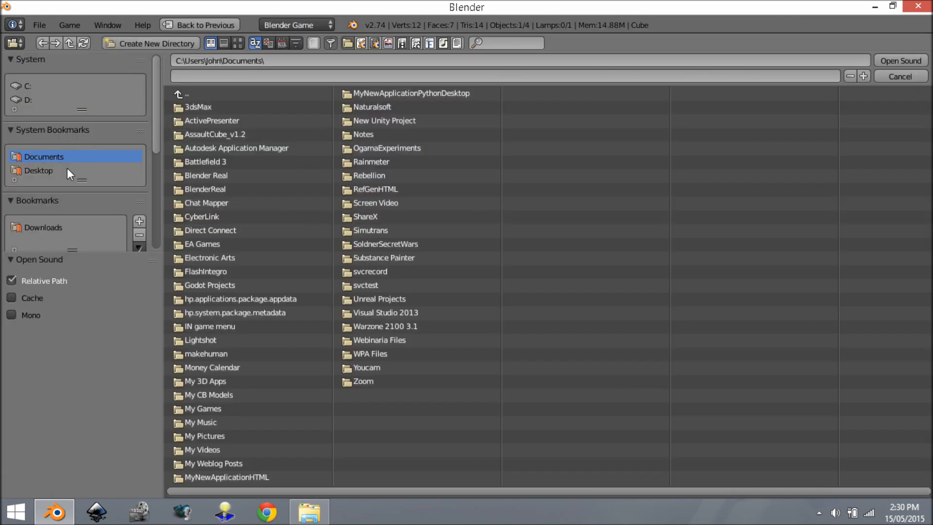
{"action": "left_click", "coordinate": [47, 226]}
{"action": "left_click", "coordinate": [250, 120]}
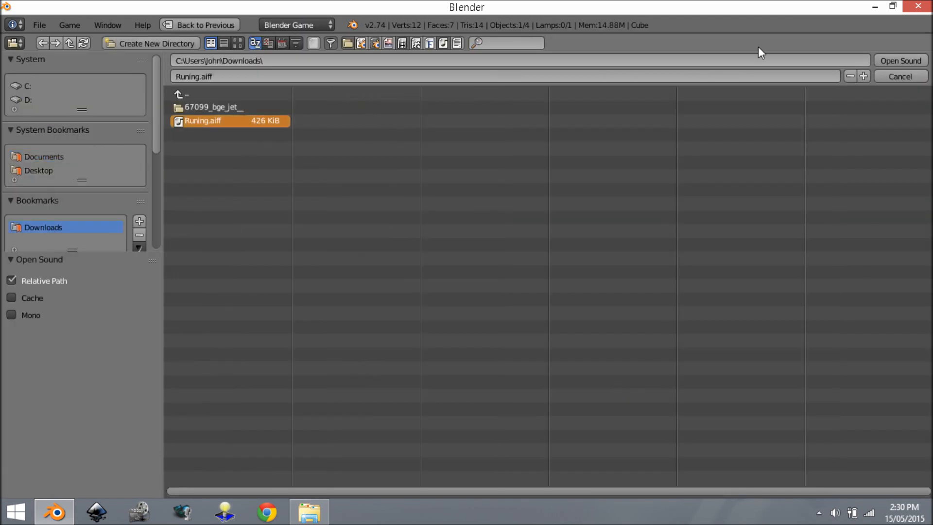
{"action": "left_click", "coordinate": [900, 62]}
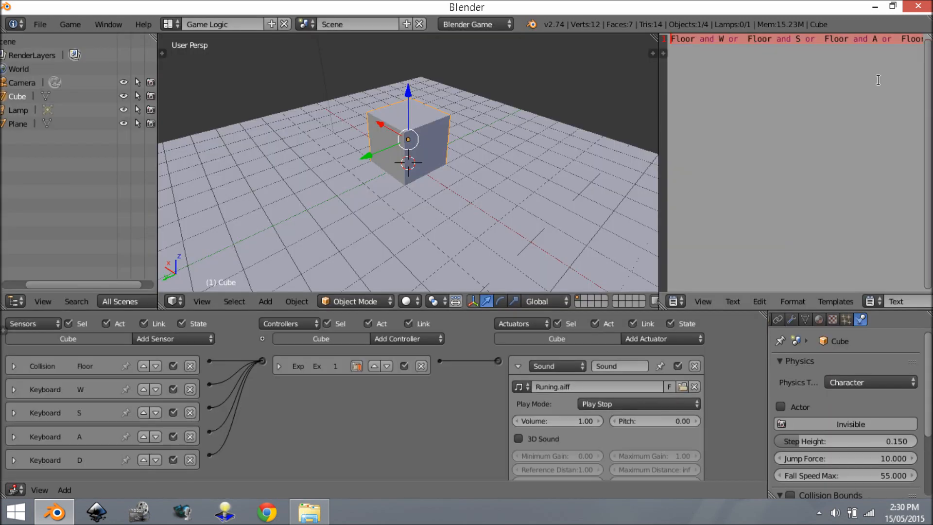
Set the Sound actuator's play mode to Loop Stop
{"action": "scroll", "coordinate": [583, 402], "scroll_direction": "down", "scroll_amount": 2}
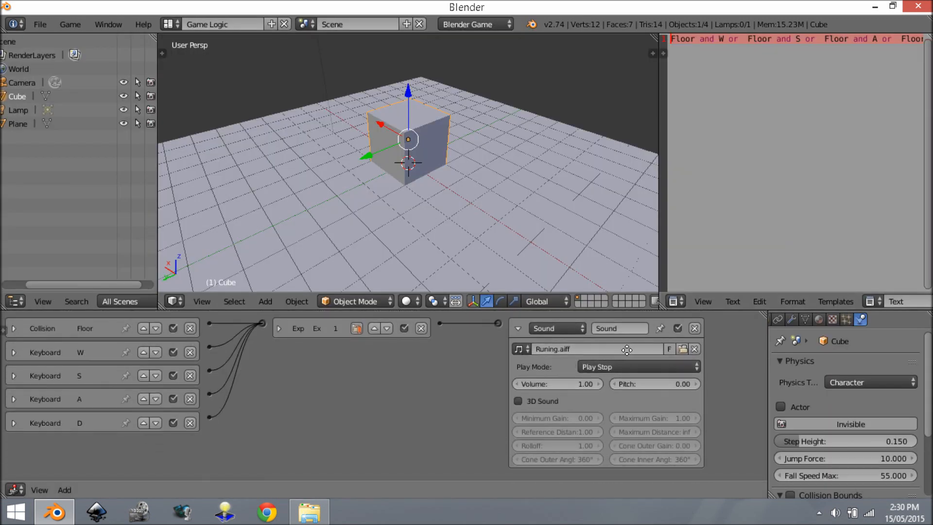
{"action": "scroll", "coordinate": [612, 404], "scroll_direction": "up", "scroll_amount": 2}
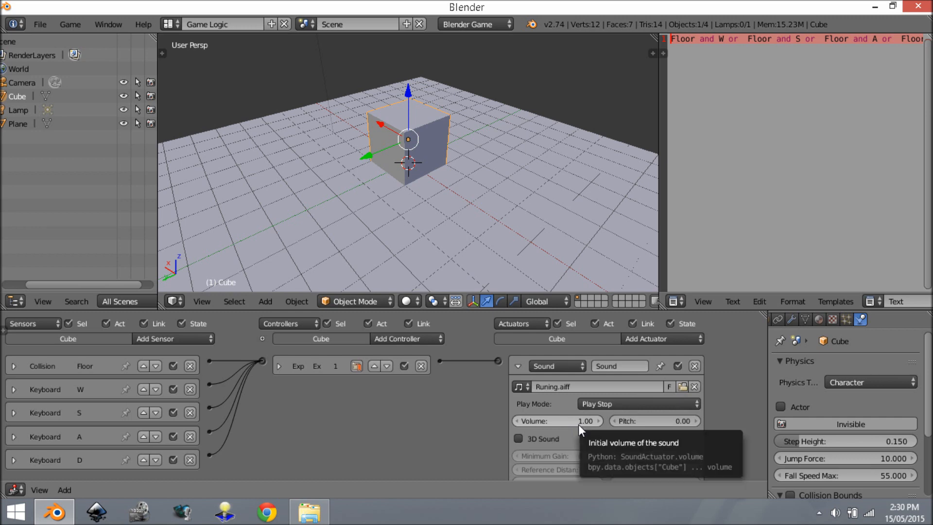
{"action": "left_click", "coordinate": [595, 406]}
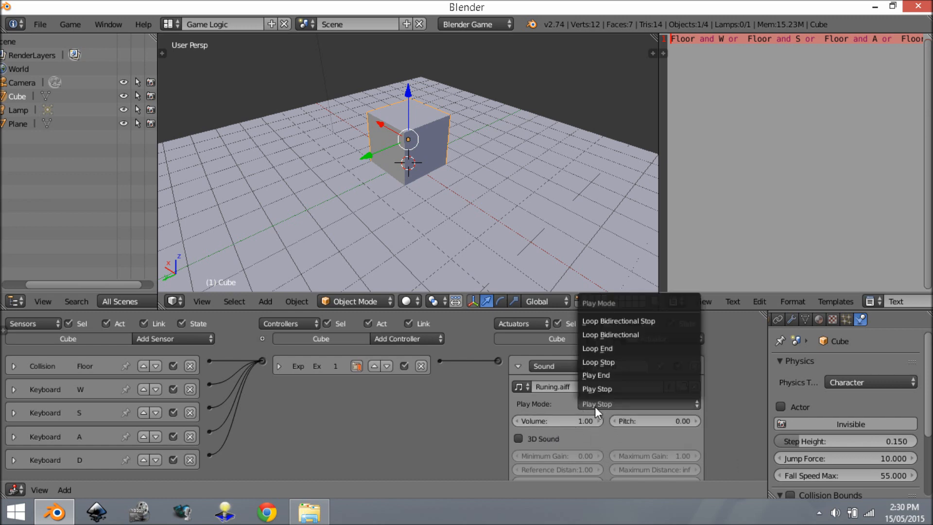
{"action": "left_click", "coordinate": [547, 421]}
{"action": "key", "text": "Return"}
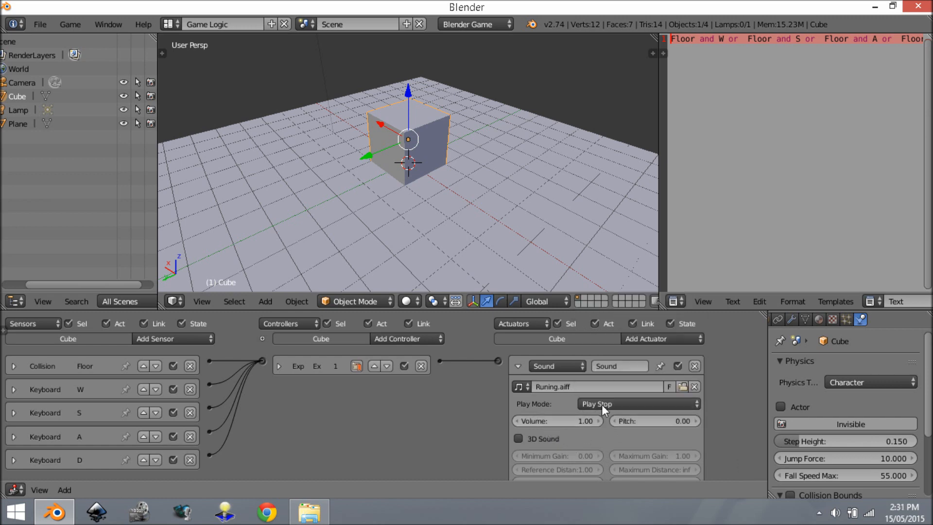
{"action": "left_click", "coordinate": [611, 406]}
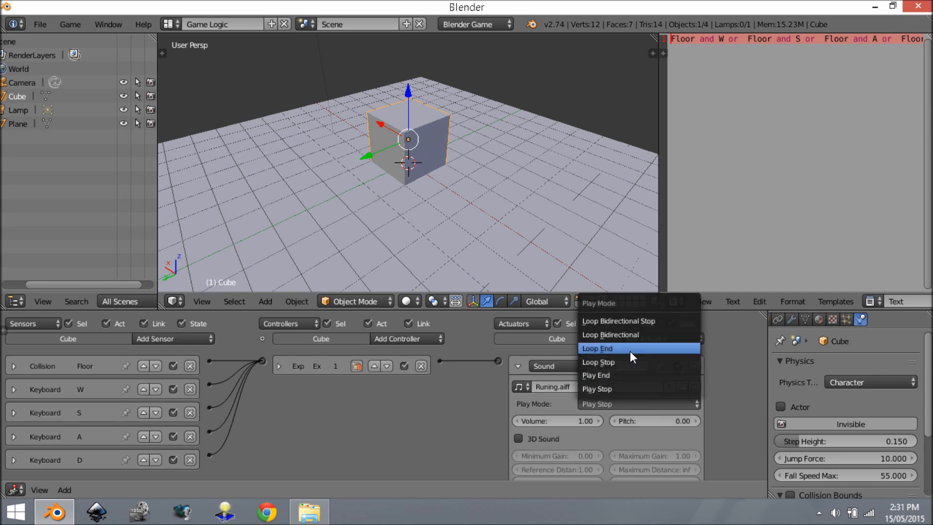
{"action": "left_click", "coordinate": [620, 363]}
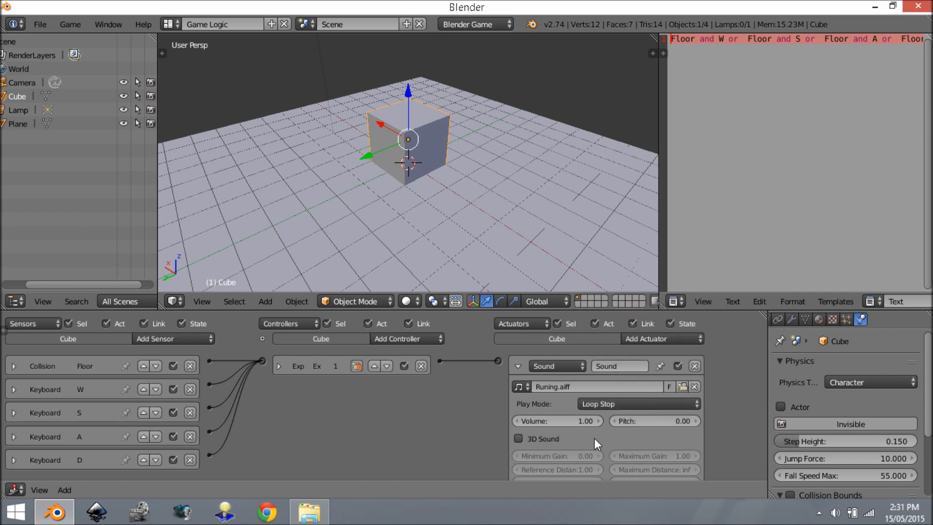
{"action": "scroll", "coordinate": [437, 381], "scroll_direction": "down", "scroll_amount": 1}
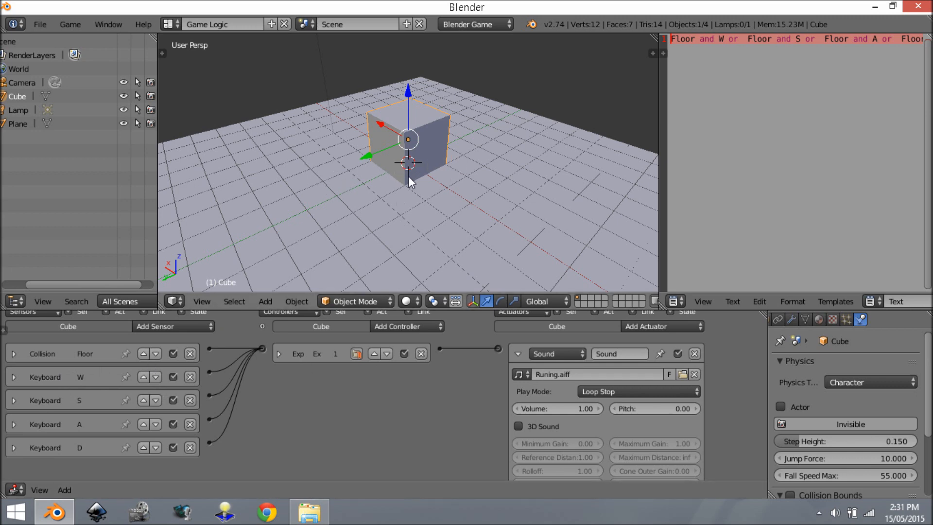
Test-run the game with the W key to check the Loop Stop sound, and collapse the Sound actuator
{"action": "key", "text": "w"}
{"action": "key", "text": "w"}
{"action": "key", "text": "w"}
{"action": "left_click", "coordinate": [636, 391]}
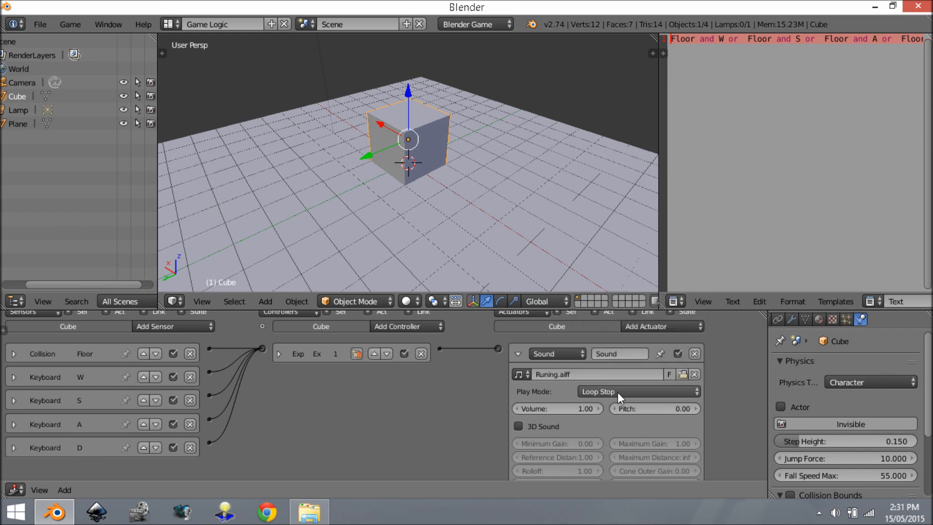
{"action": "scroll", "coordinate": [535, 384], "scroll_direction": "down", "scroll_amount": 2}
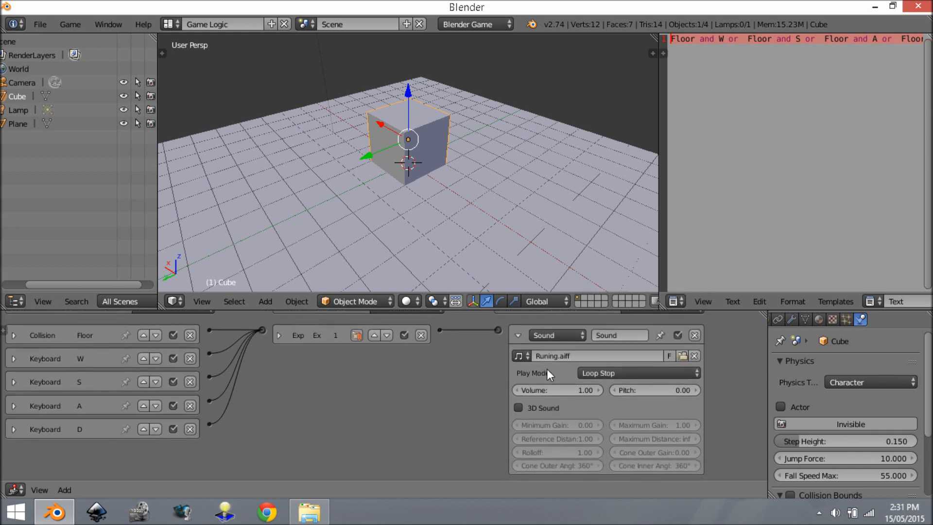
{"action": "key", "text": "p"}
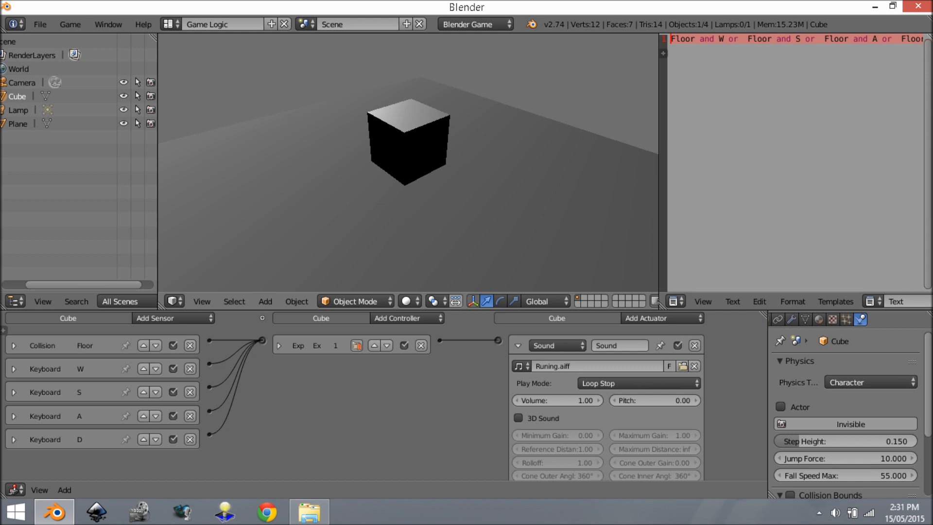
{"action": "key", "text": "Escape"}
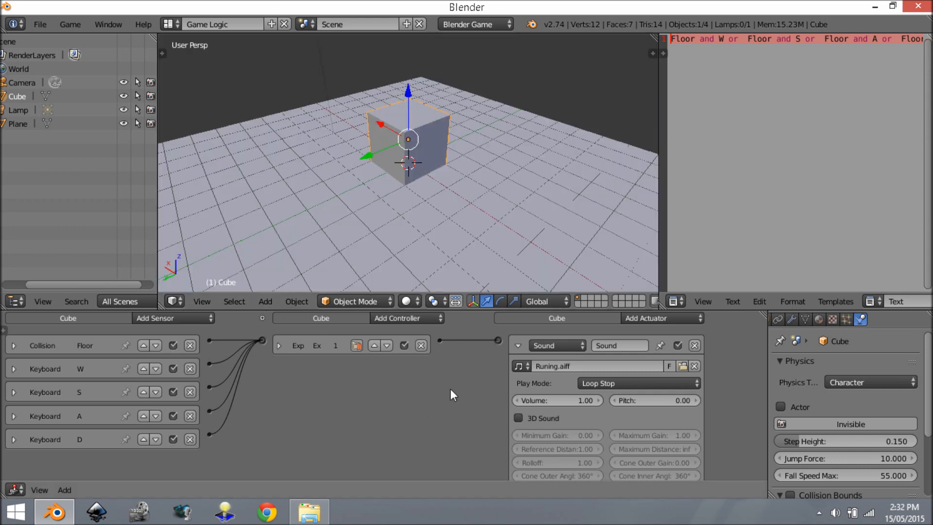
{"action": "left_click", "coordinate": [518, 347]}
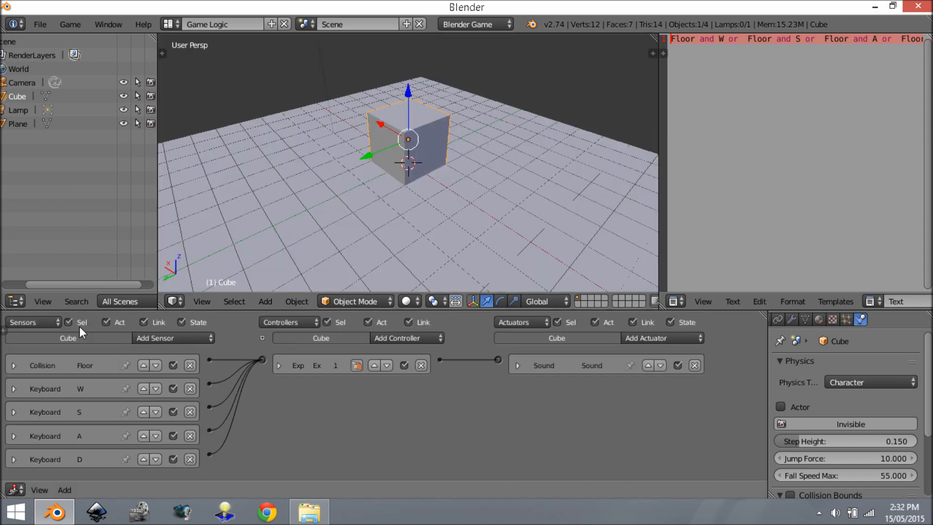
Add a second Collision sensor to the cube as a trial, and remove it again
{"action": "left_click", "coordinate": [173, 337]}
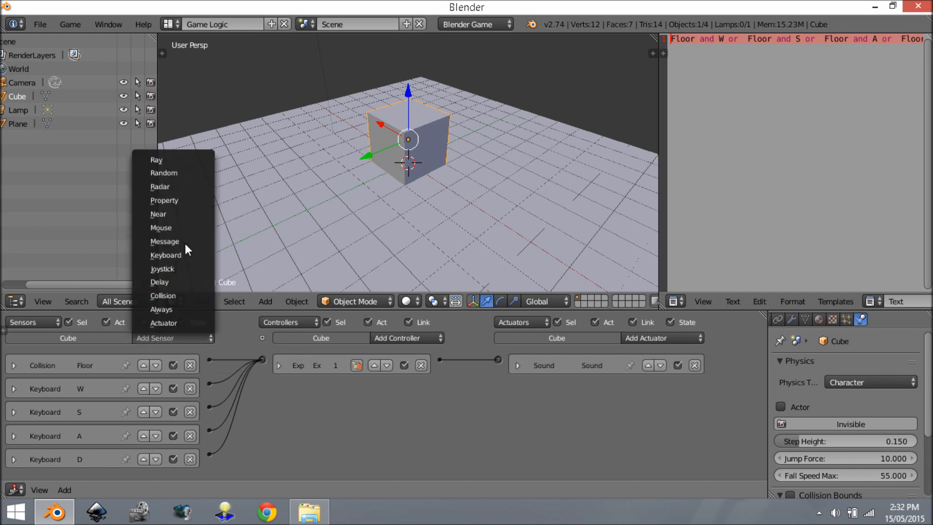
{"action": "left_click", "coordinate": [175, 295]}
{"action": "middle_click_drag", "start_coordinate": [232, 456], "coordinate": [232, 424]}
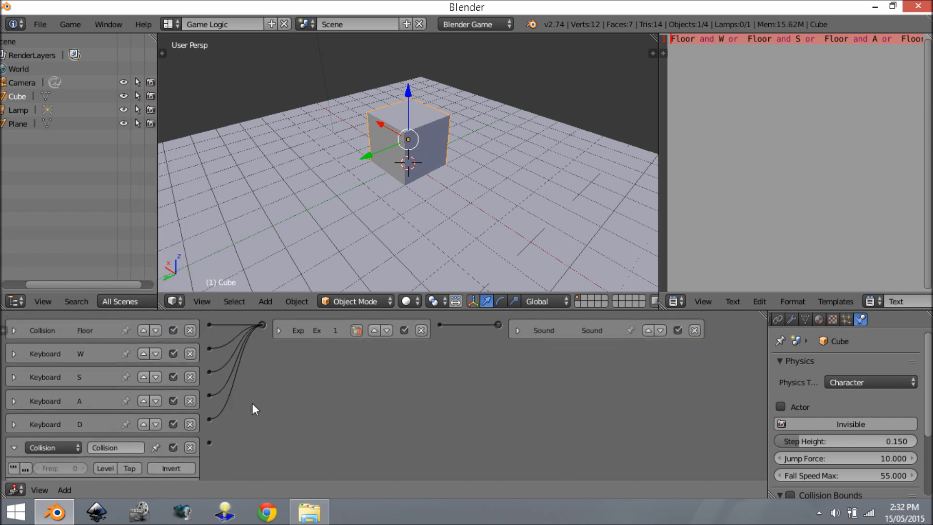
{"action": "scroll", "coordinate": [252, 406], "scroll_direction": "up", "scroll_amount": 3}
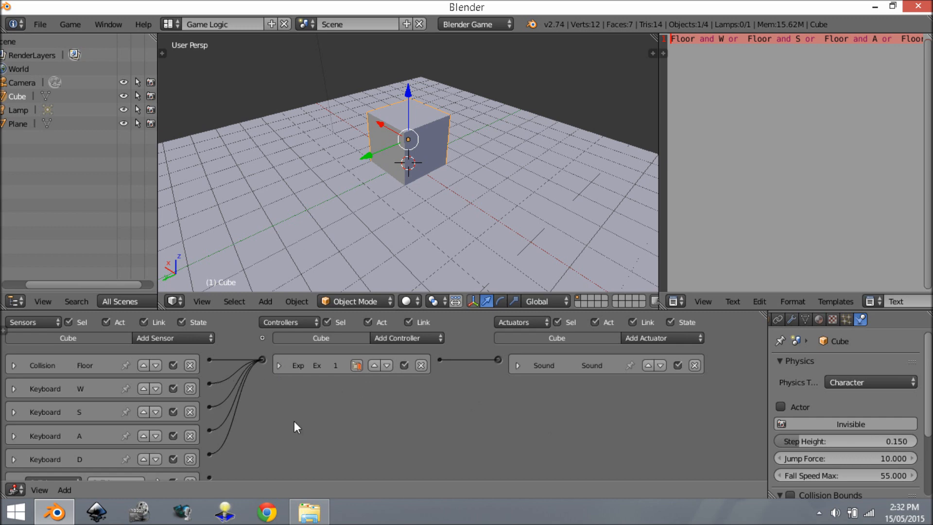
{"action": "scroll", "coordinate": [204, 368], "scroll_direction": "down", "scroll_amount": 1}
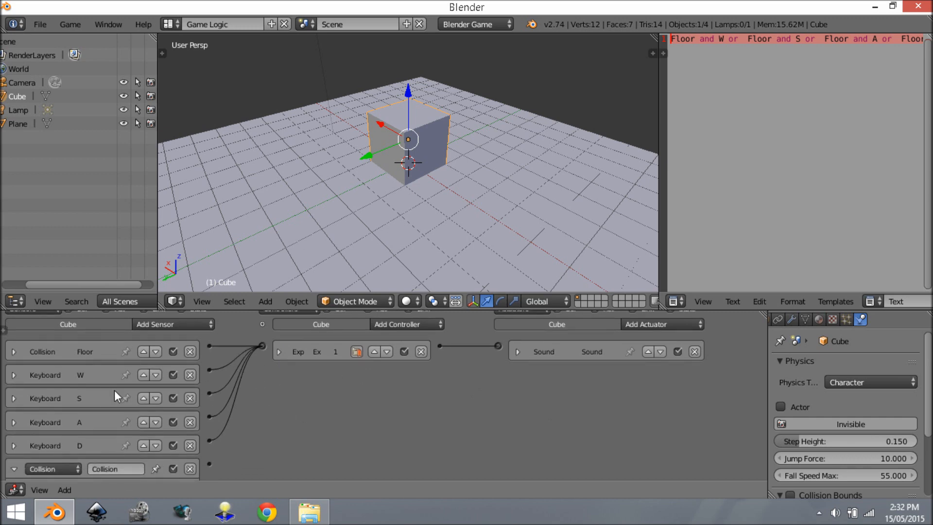
{"action": "scroll", "coordinate": [89, 349], "scroll_direction": "down", "scroll_amount": 1}
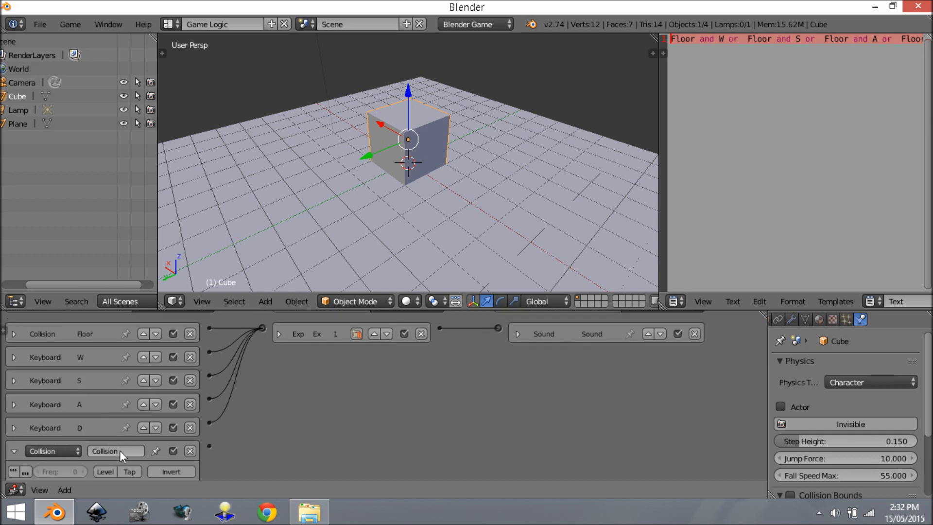
{"action": "left_click", "coordinate": [119, 451]}
{"action": "left_click", "coordinate": [349, 466]}
{"action": "middle_click_drag", "start_coordinate": [283, 383], "coordinate": [283, 387]}
{"action": "left_click_drag", "start_coordinate": [209, 447], "coordinate": [320, 359]}
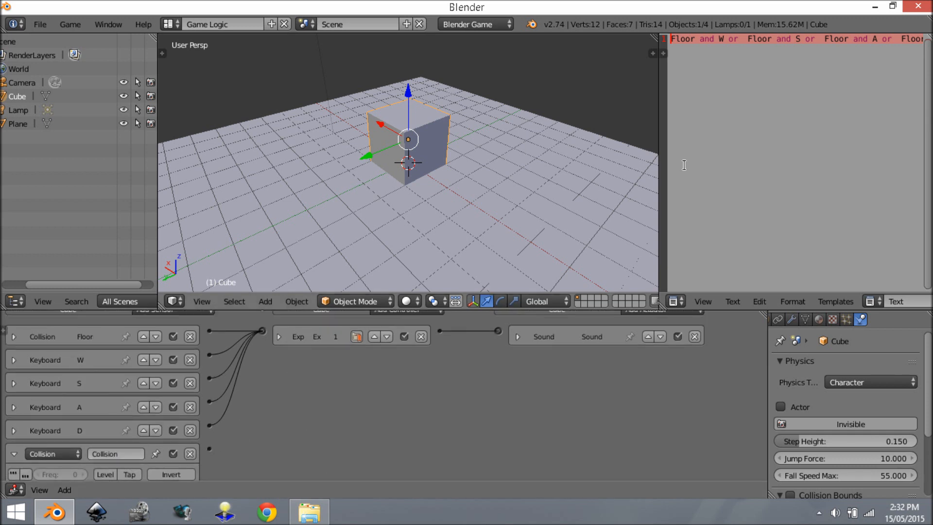
{"action": "left_click", "coordinate": [694, 39]}
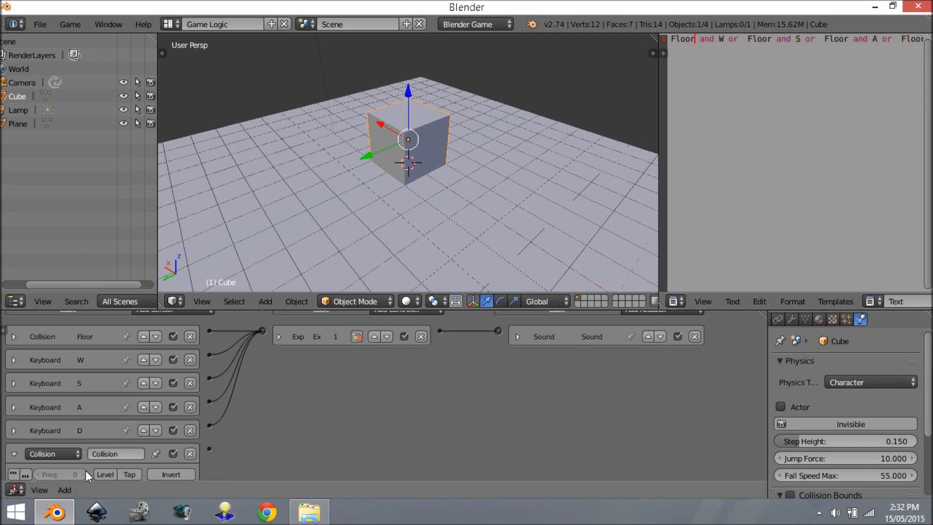
{"action": "scroll", "coordinate": [78, 433], "scroll_direction": "down", "scroll_amount": 2}
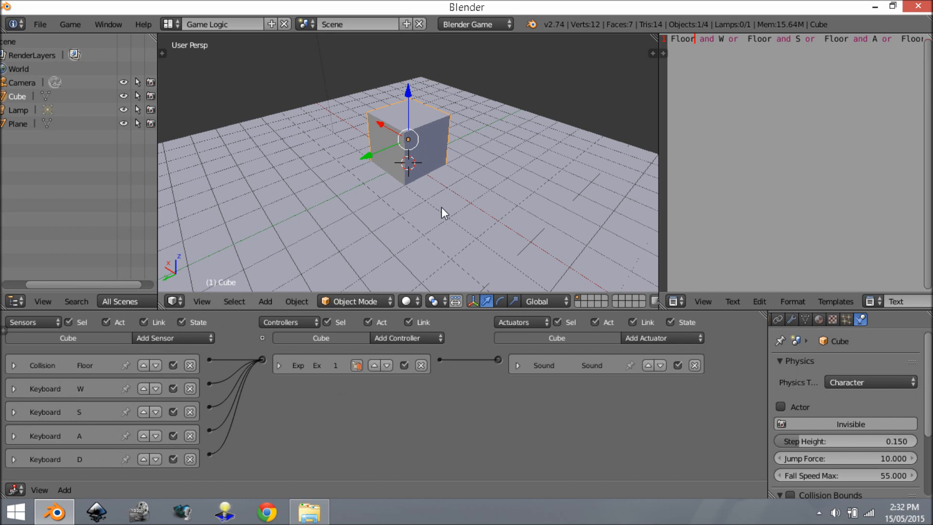
Run the finished footstep logic in the game once more and stop the game
{"action": "key", "text": "p"}
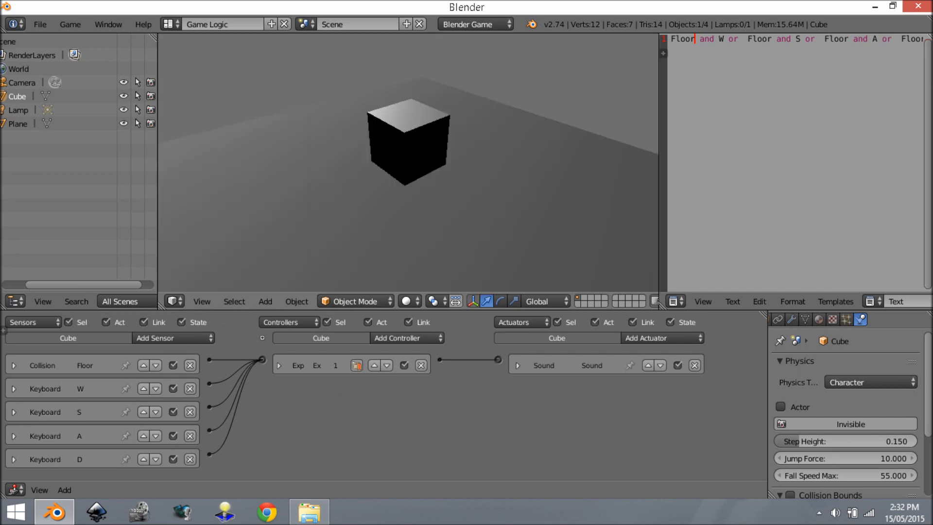
{"action": "key", "text": "Escape"}
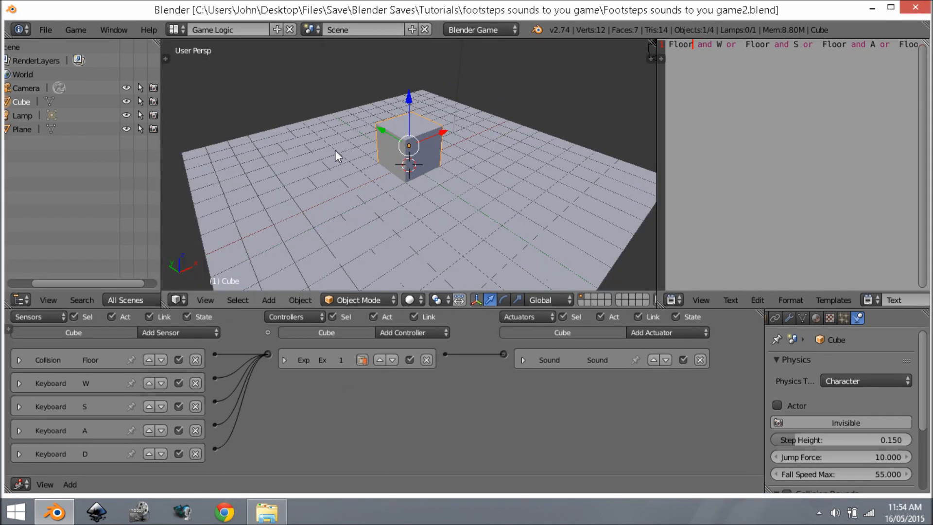